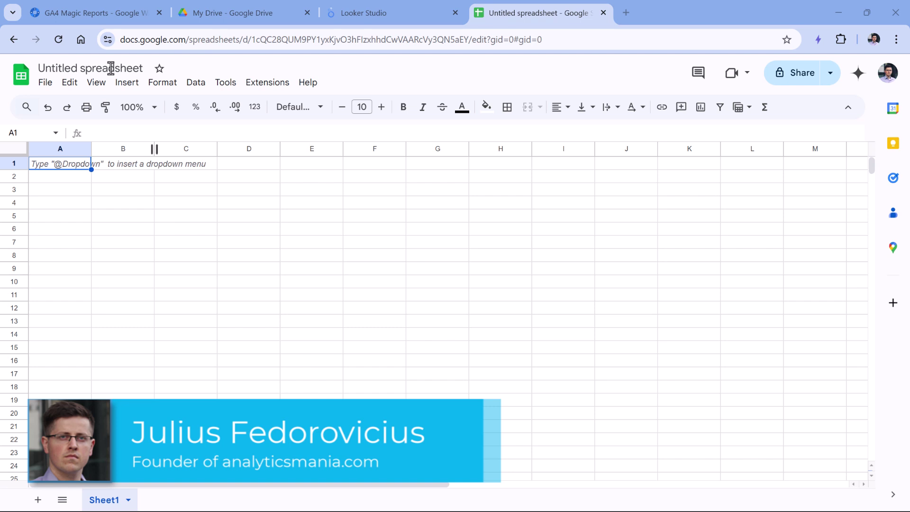
# Step: Start a new GA4 Magic Reports report named 'Landing pages'
pyautogui.click(99, 14)
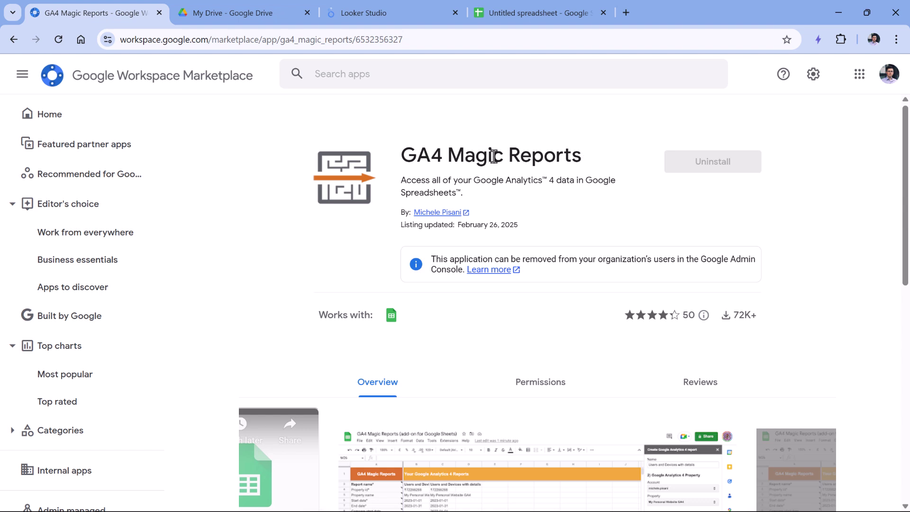
pyautogui.click(537, 15)
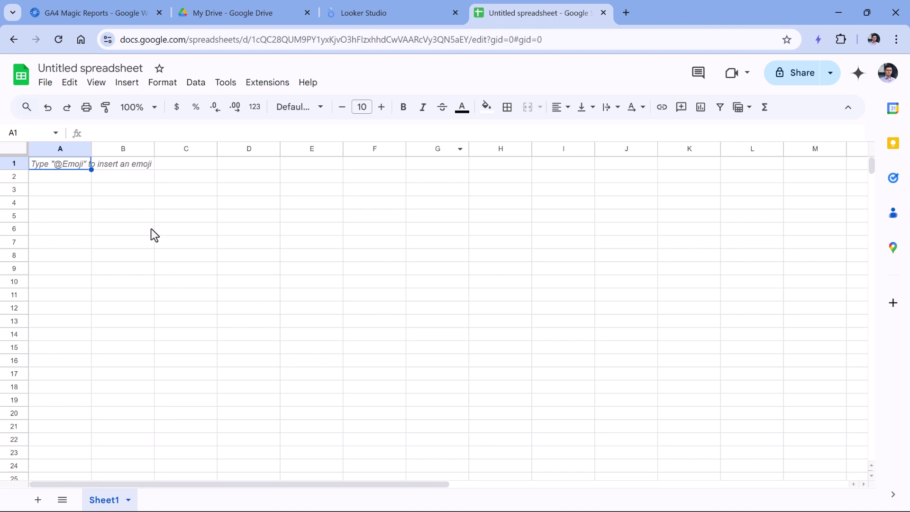
pyautogui.click(267, 83)
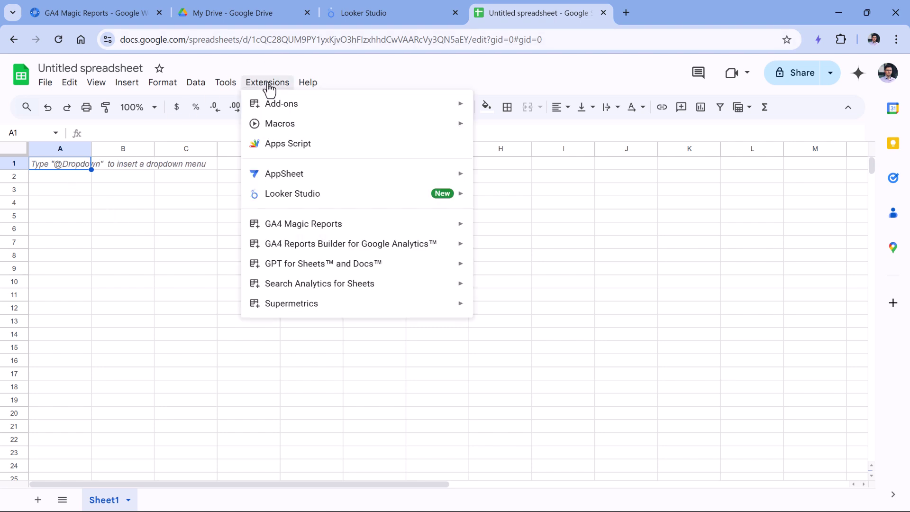
pyautogui.moveTo(285, 227)
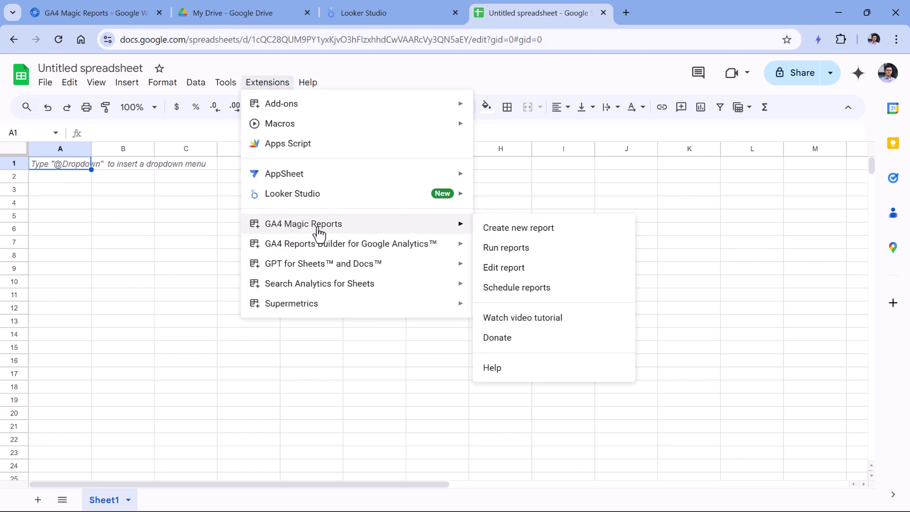
pyautogui.click(526, 231)
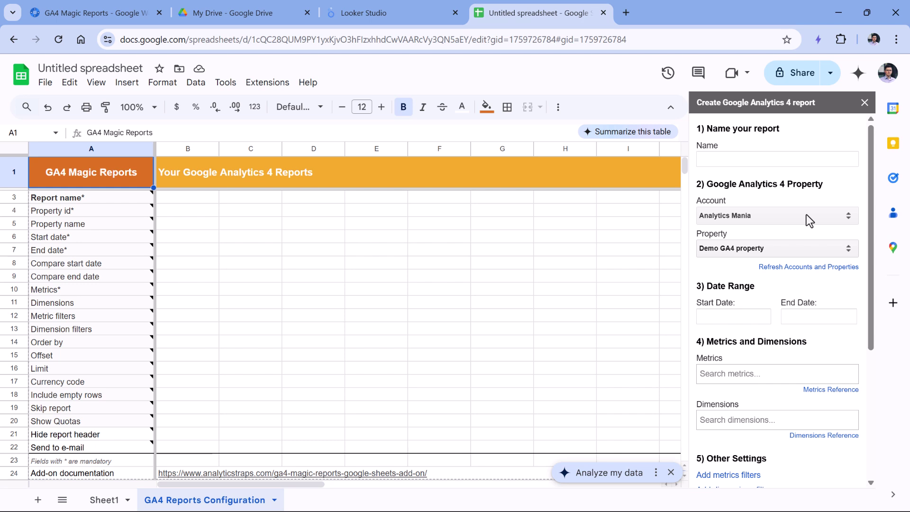
pyautogui.click(772, 158)
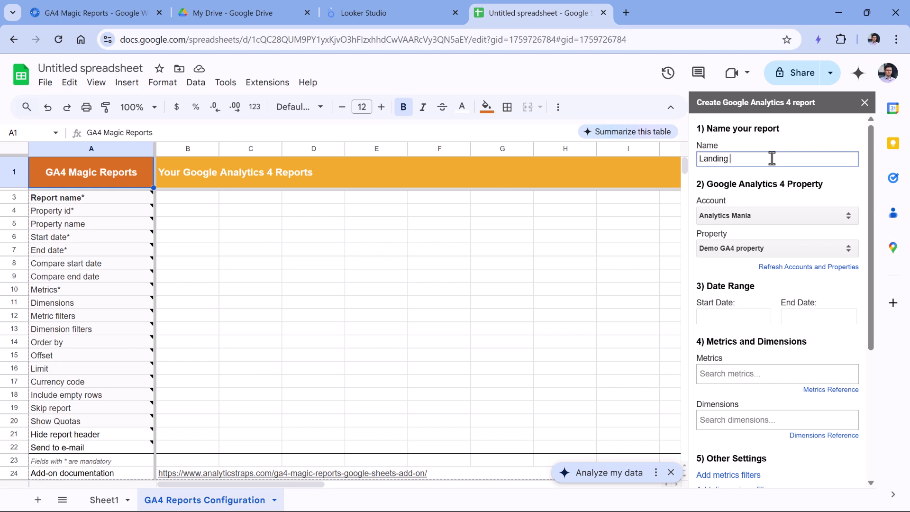
pyautogui.write('Landing pages')
pyautogui.click(768, 184)
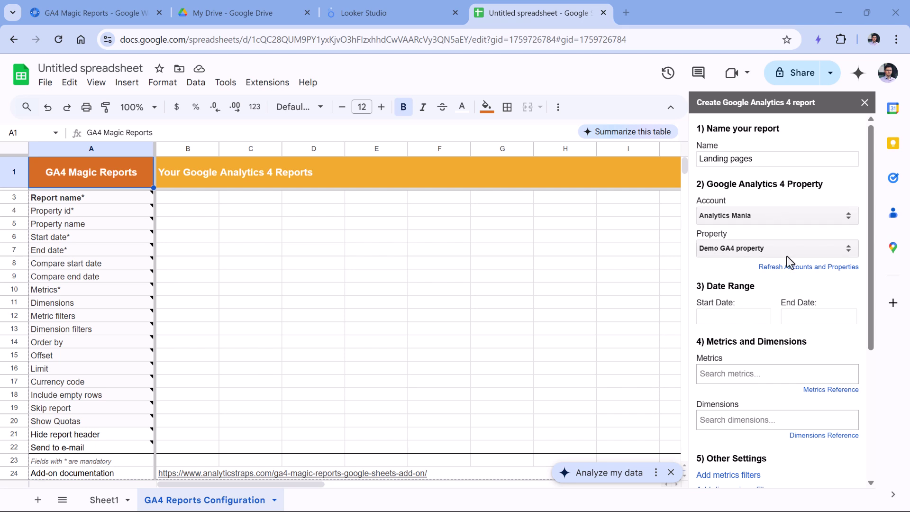
# Step: Choose the Analytics Mania account and its Analytics Mania demo (live) property
pyautogui.click(768, 215)
pyautogui.click(764, 247)
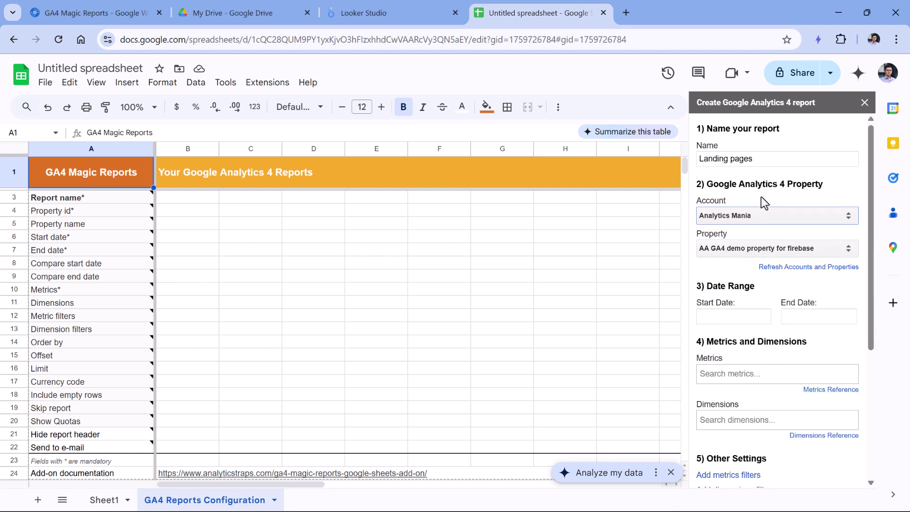
pyautogui.click(780, 247)
pyautogui.click(759, 310)
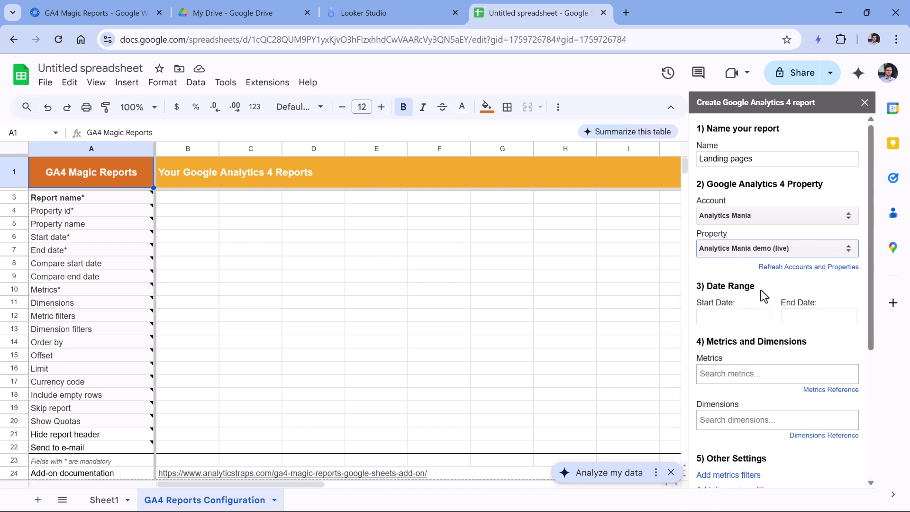
# Step: Set the report date range to 2025-03-01 through 2025-03-29
pyautogui.scroll(-1, 731, 254)
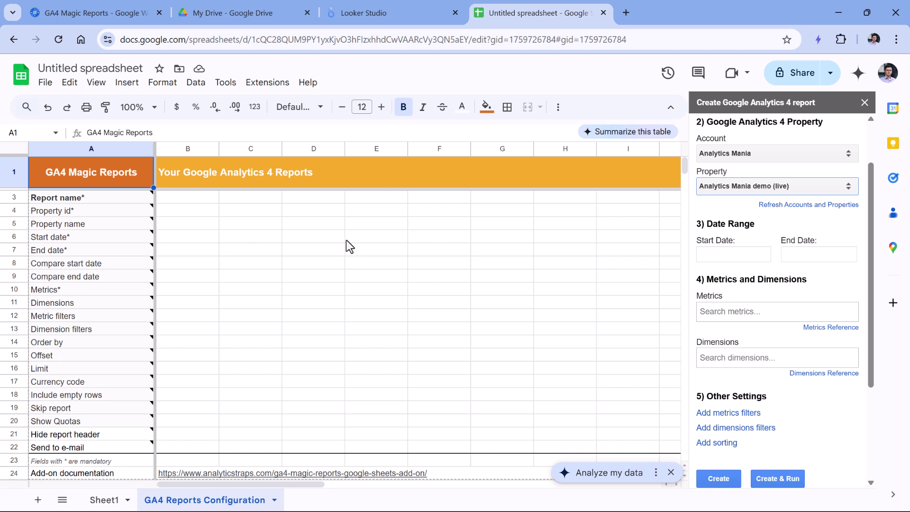
pyautogui.click(732, 254)
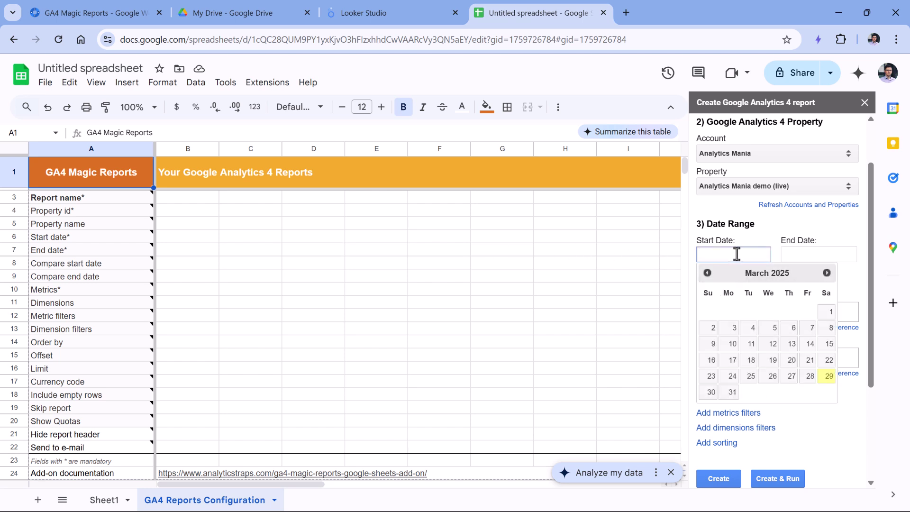
pyautogui.click(830, 312)
pyautogui.click(808, 253)
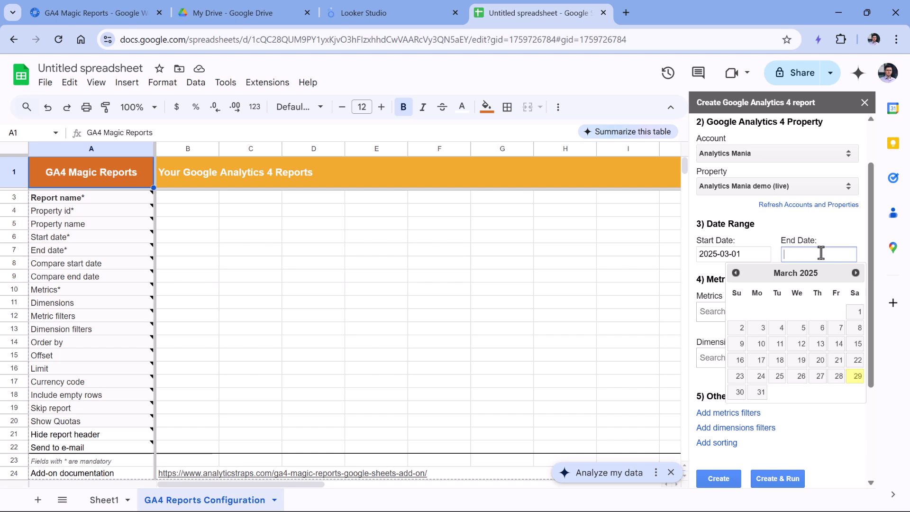
pyautogui.click(858, 376)
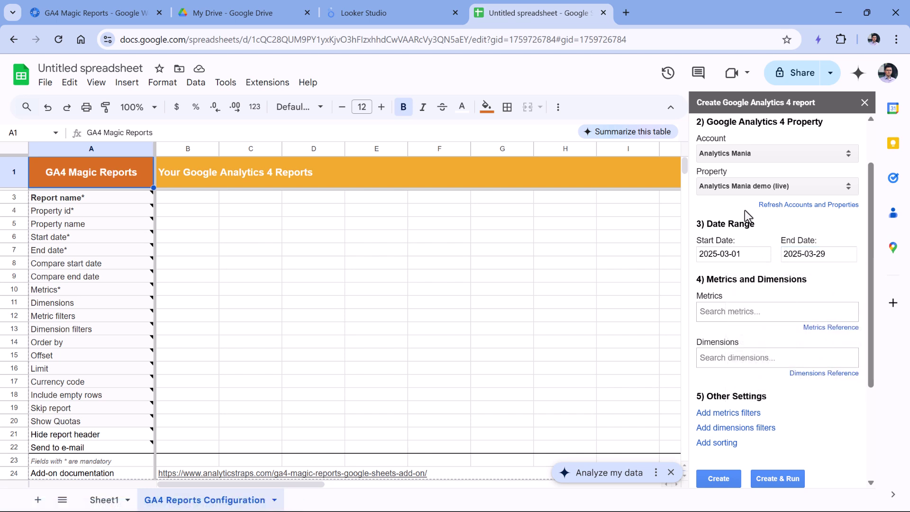
# Step: Add Landing page as the report dimension
pyautogui.click(776, 358)
pyautogui.write('land')
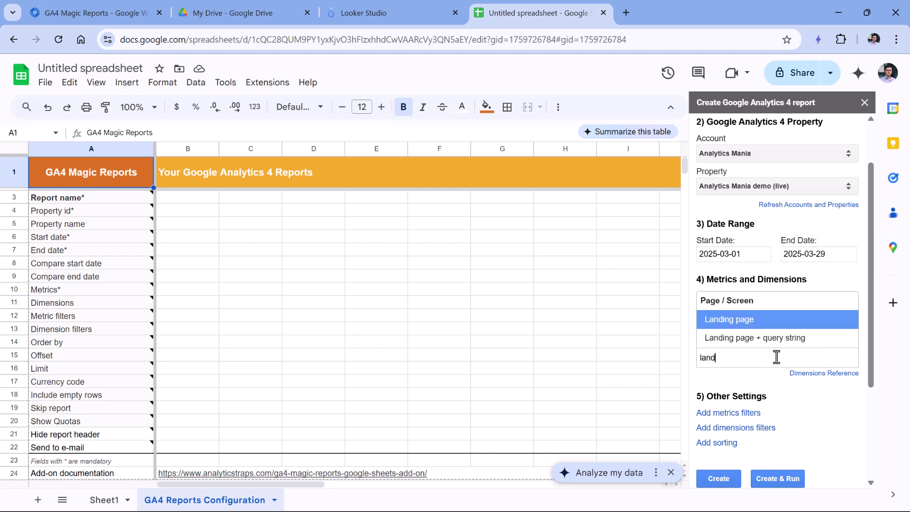
pyautogui.click(749, 324)
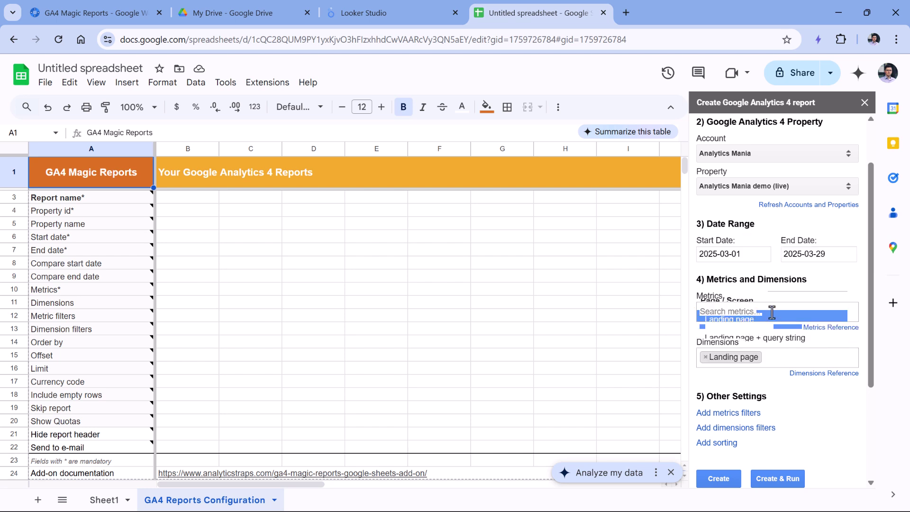
# Step: Add the metrics Sessions, Total users, Ecommerce purchases and Total revenue
pyautogui.click(772, 312)
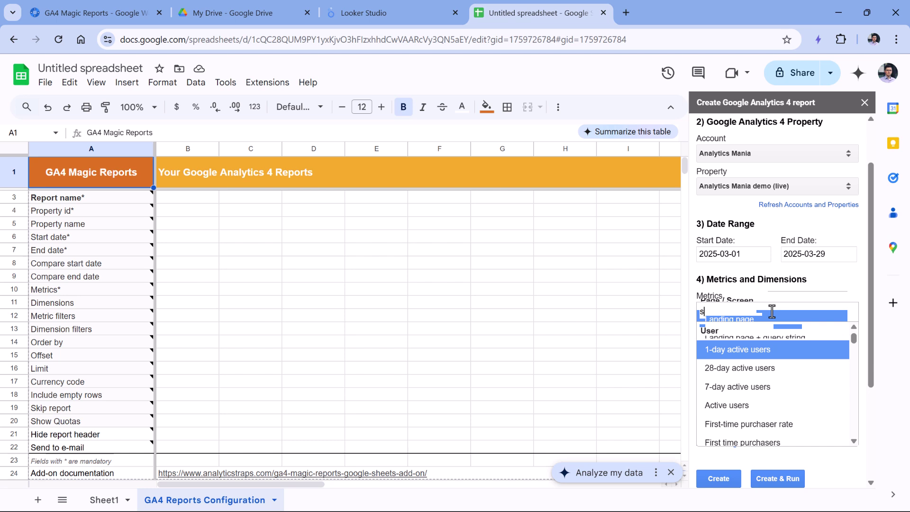
pyautogui.write('sessions')
pyautogui.click(733, 373)
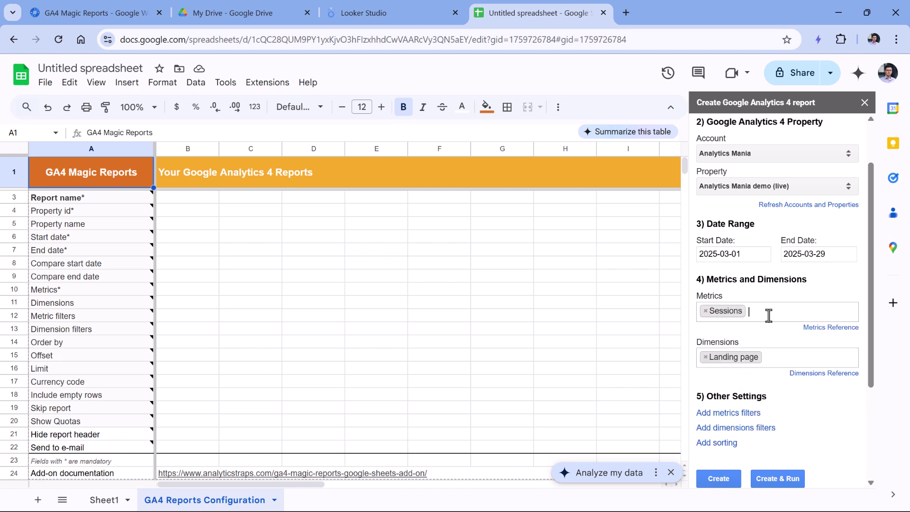
pyautogui.write('total users')
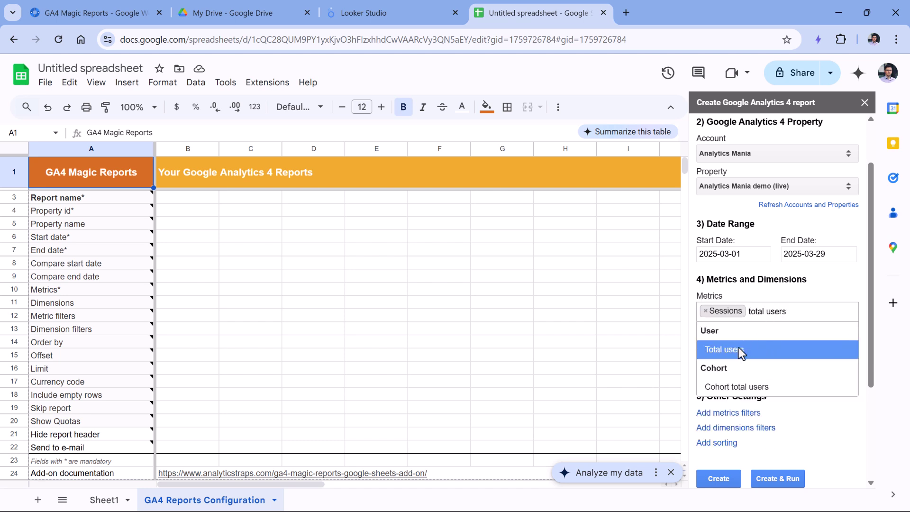
pyautogui.click(739, 349)
pyautogui.click(810, 323)
pyautogui.write('purchas')
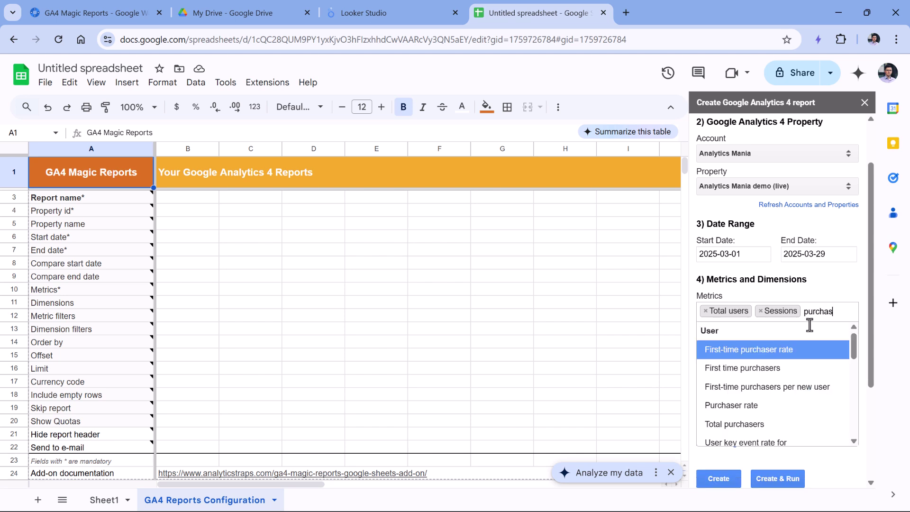
pyautogui.write('e')
pyautogui.scroll(-3, 749, 391)
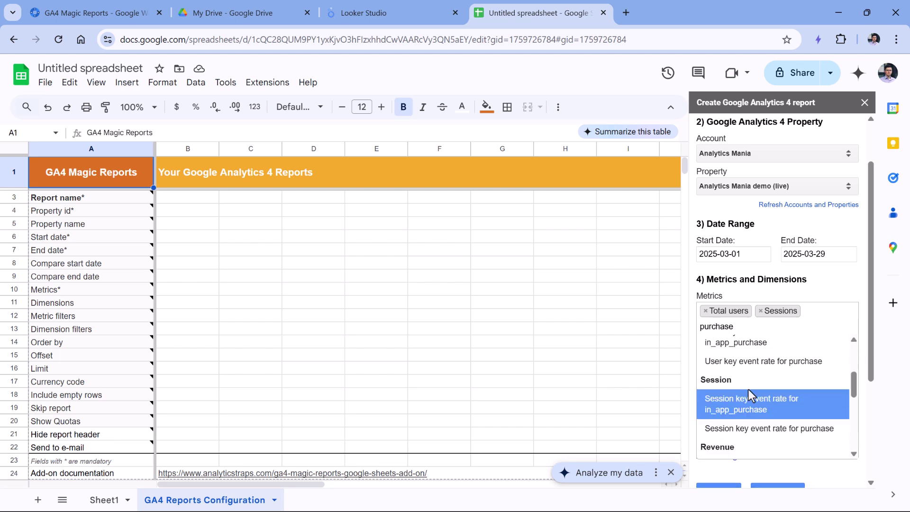
pyautogui.scroll(3, 746, 383)
pyautogui.click(774, 342)
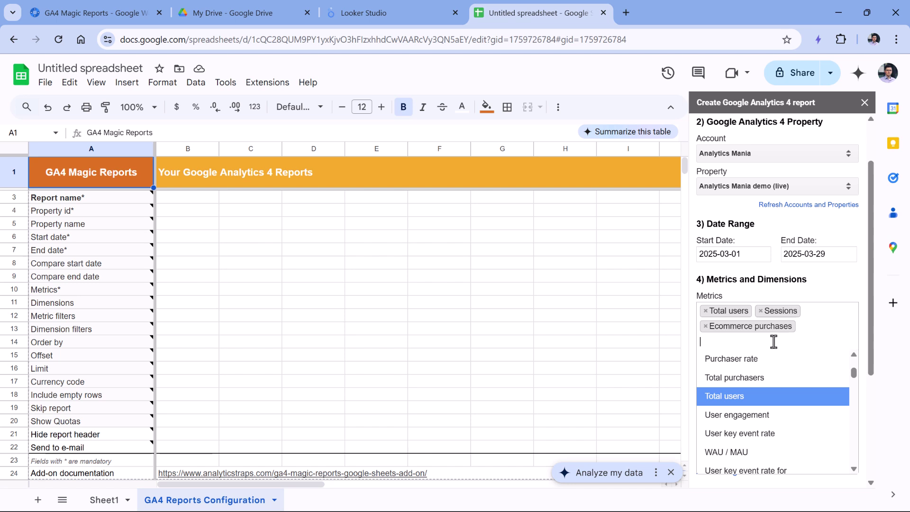
pyautogui.write('revenue')
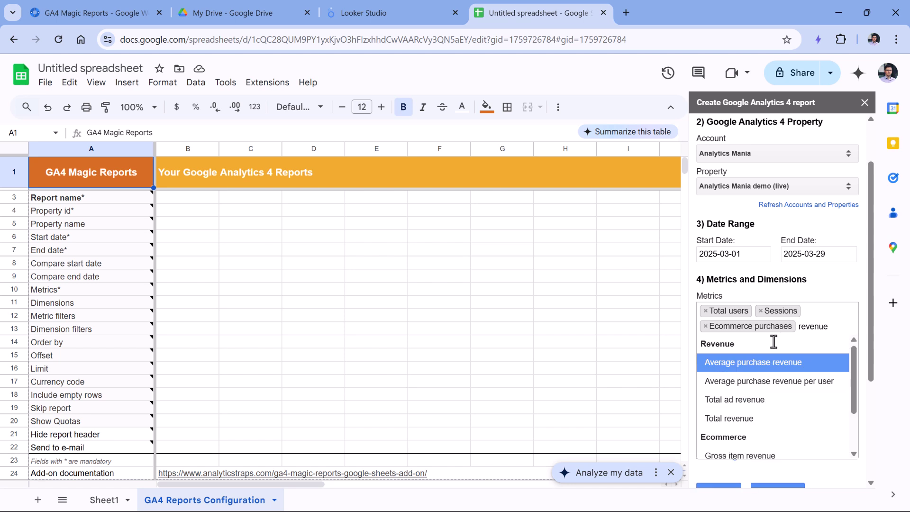
pyautogui.click(733, 419)
pyautogui.scroll(2, 760, 285)
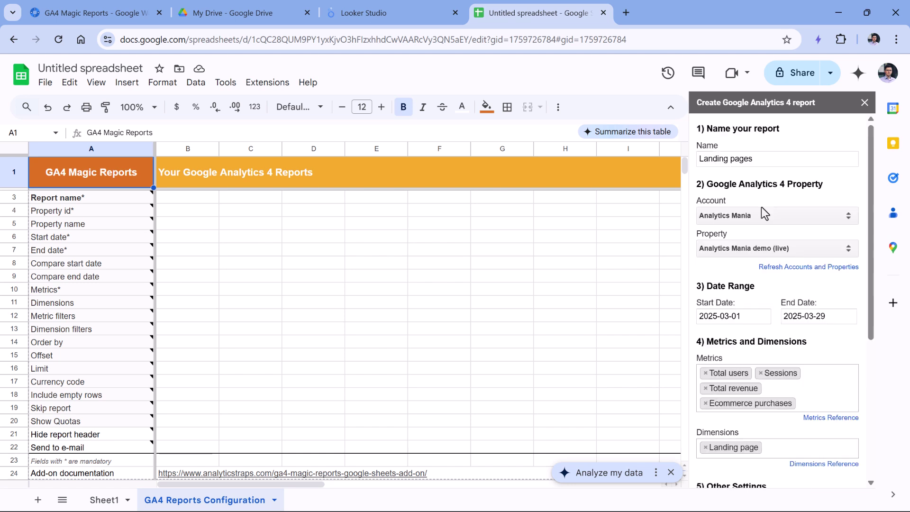
pyautogui.scroll(-5, 773, 192)
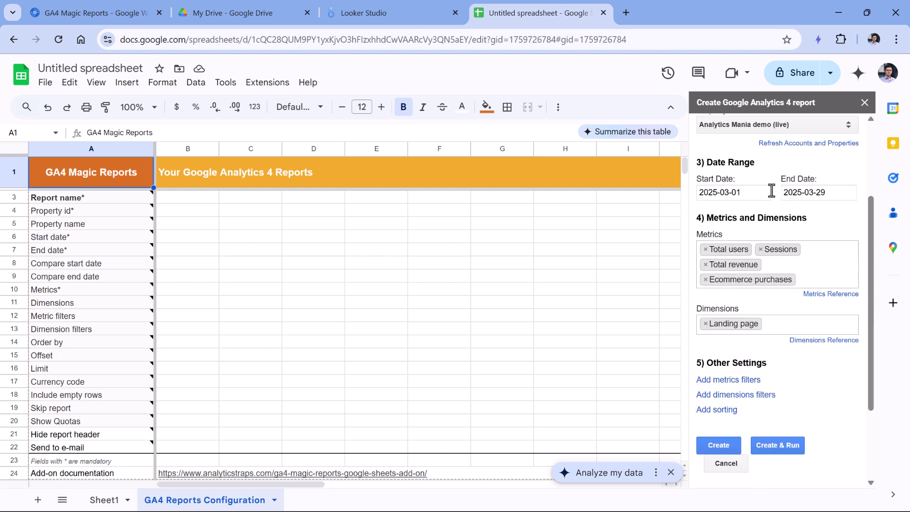
pyautogui.click(719, 331)
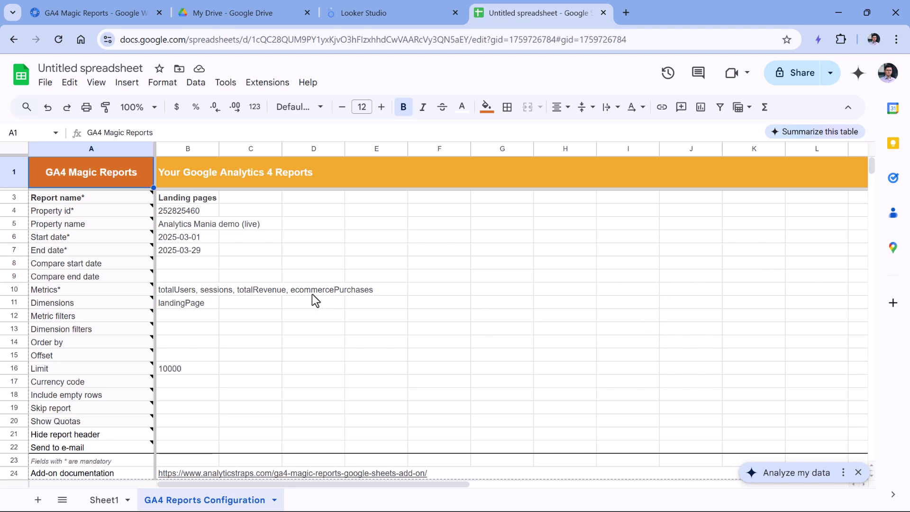
pyautogui.moveTo(181, 203); pyautogui.dragTo(184, 380)
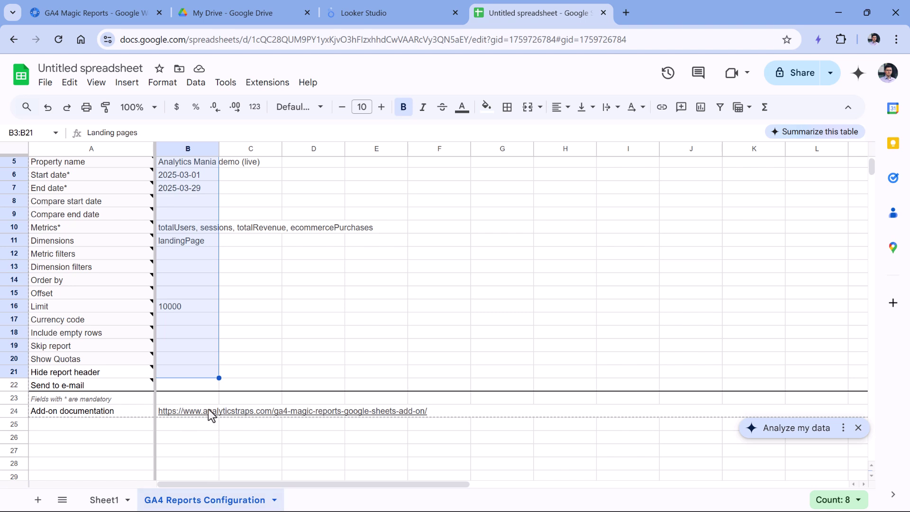
pyautogui.scroll(3, 211, 415)
pyautogui.click(190, 224)
pyautogui.moveTo(187, 197); pyautogui.dragTo(188, 448)
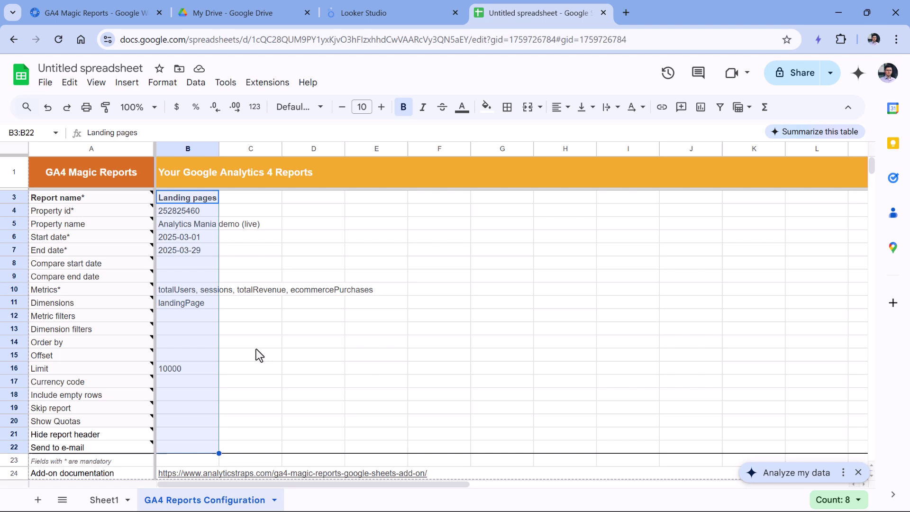
pyautogui.moveTo(246, 200); pyautogui.dragTo(245, 443)
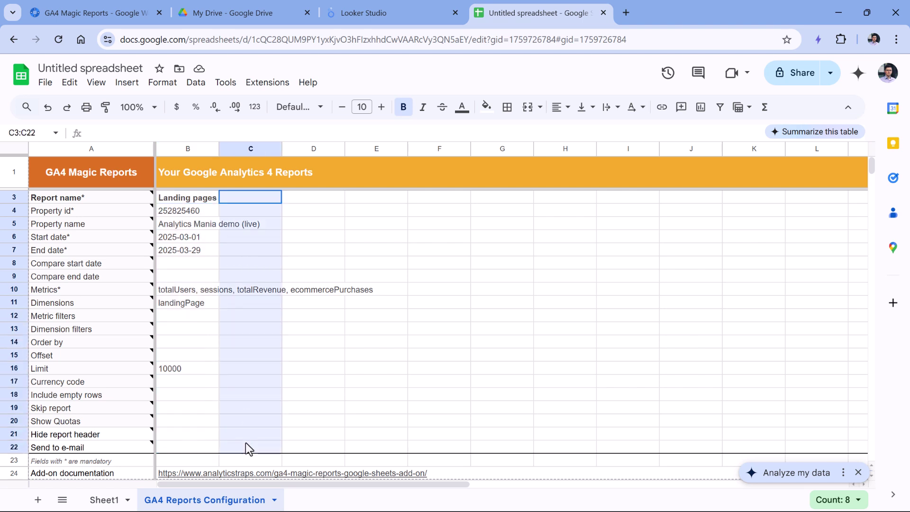
pyautogui.moveTo(309, 199); pyautogui.dragTo(314, 445)
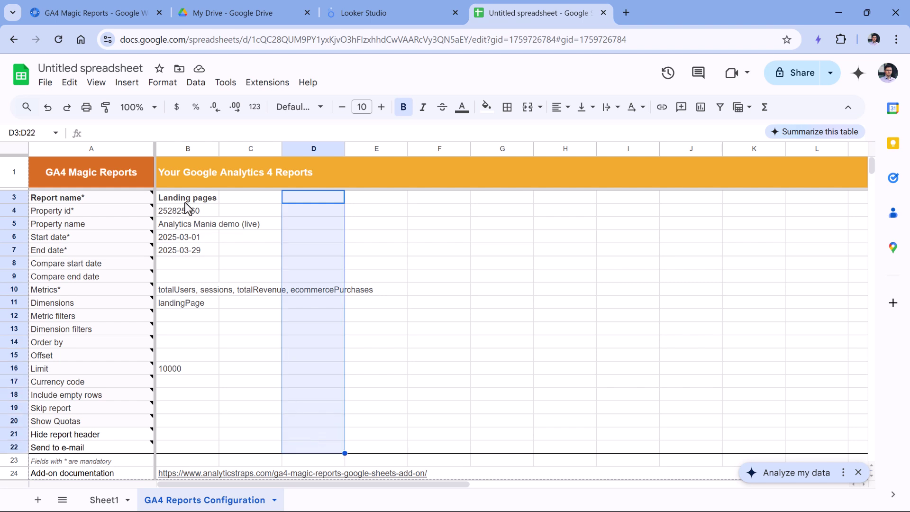
pyautogui.moveTo(187, 197); pyautogui.dragTo(186, 441)
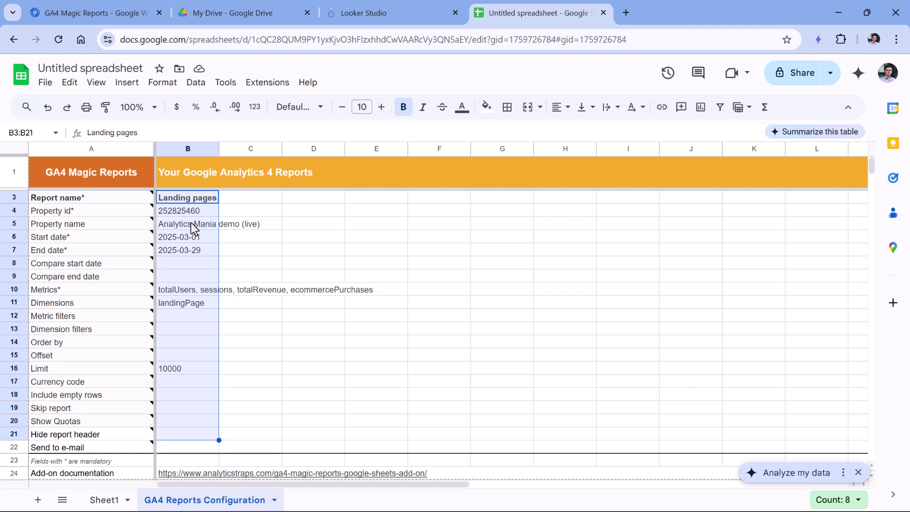
pyautogui.click(176, 239)
pyautogui.click(113, 239)
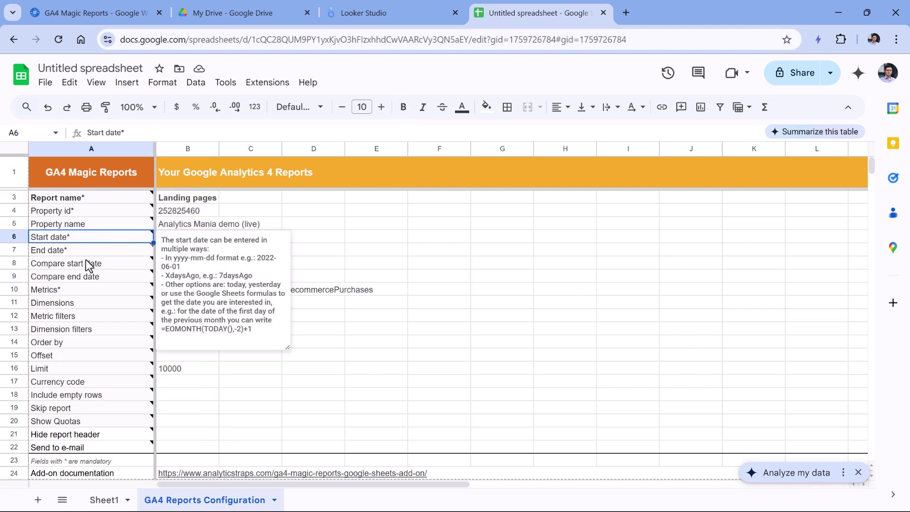
pyautogui.press('Down')
pyautogui.press('Down')
pyautogui.click(77, 241)
pyautogui.click(77, 228)
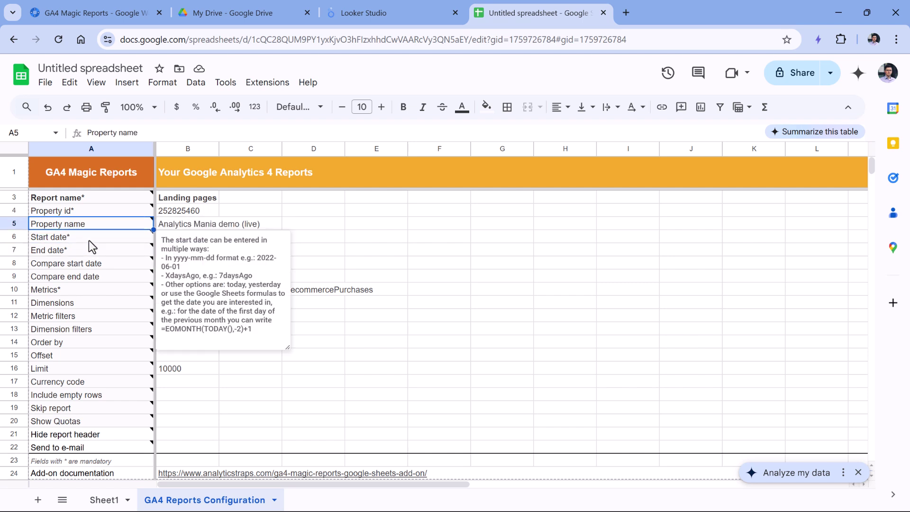
pyautogui.click(88, 241)
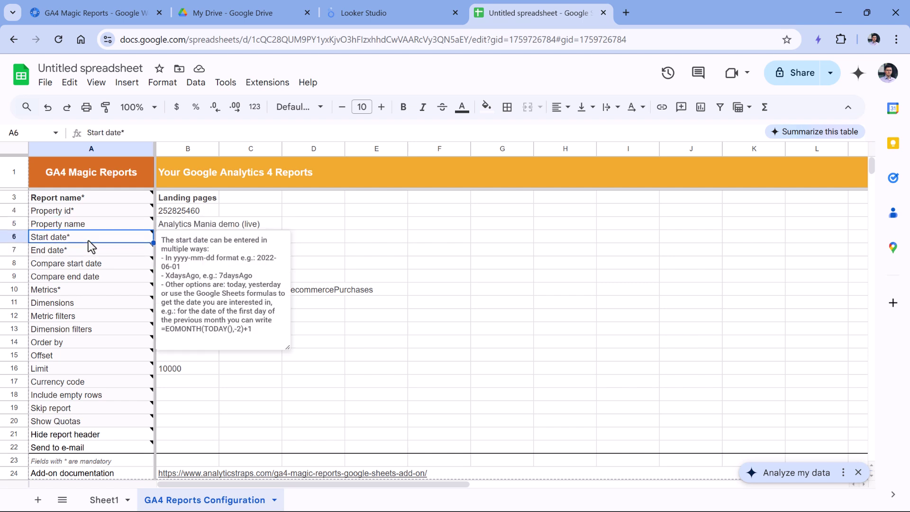
pyautogui.click(88, 251)
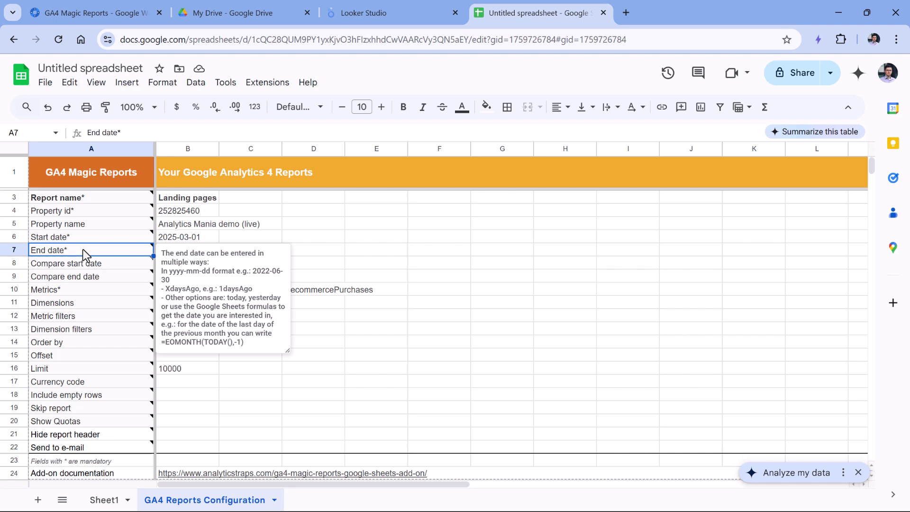
pyautogui.click(81, 237)
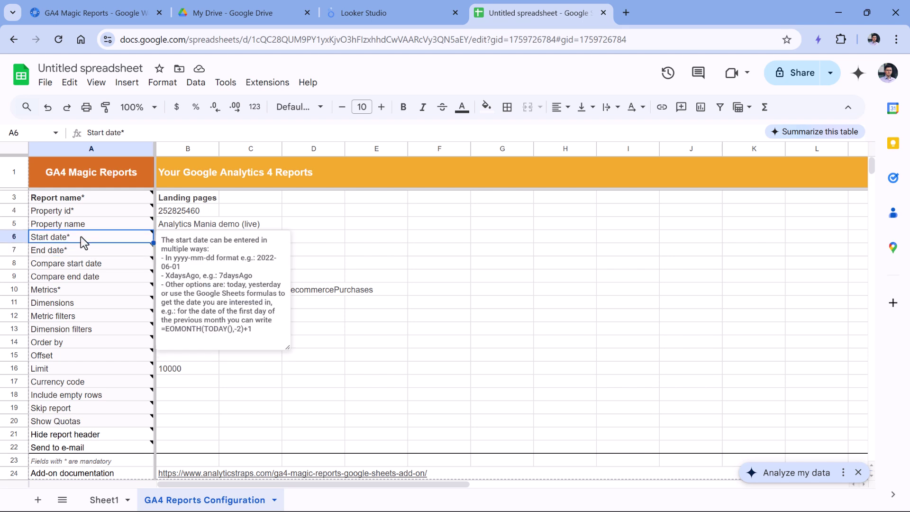
pyautogui.click(164, 239)
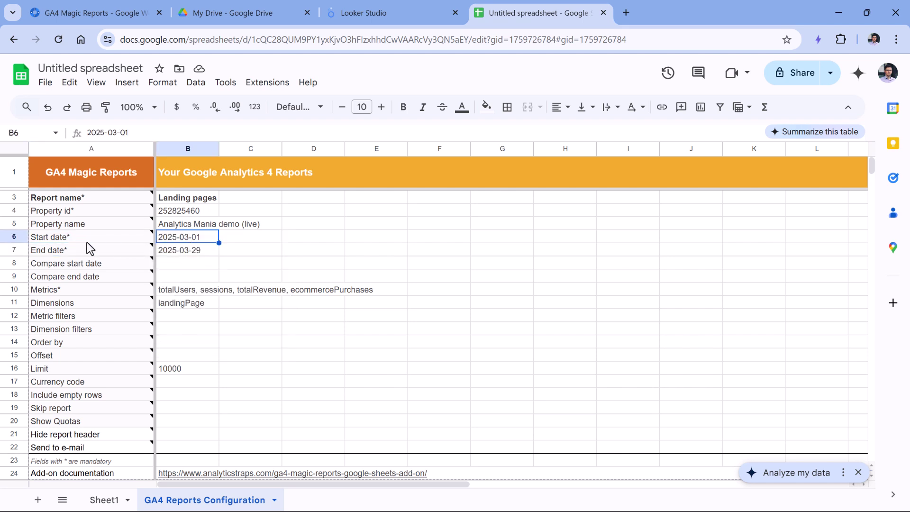
pyautogui.moveTo(83, 237)
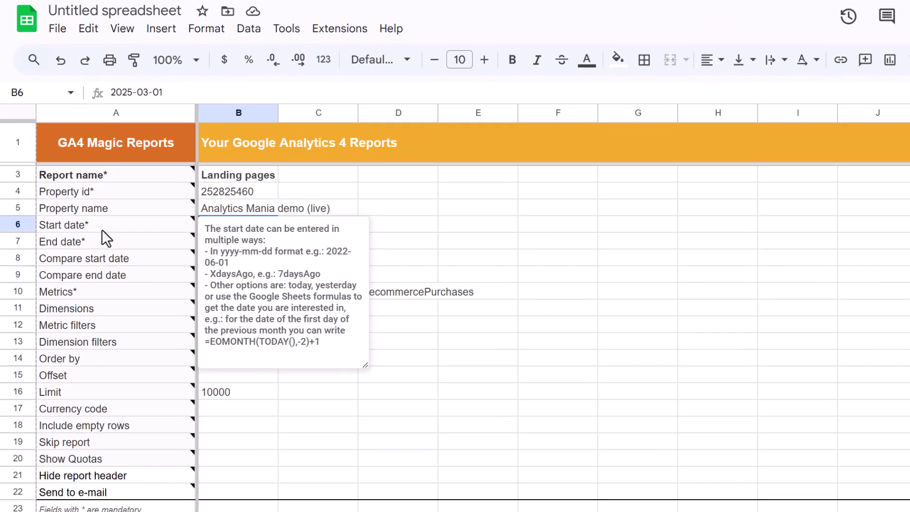
# Step: Paste the 7daysAgo example from the note into B6 and change it to 30daysAgo
pyautogui.click(81, 238)
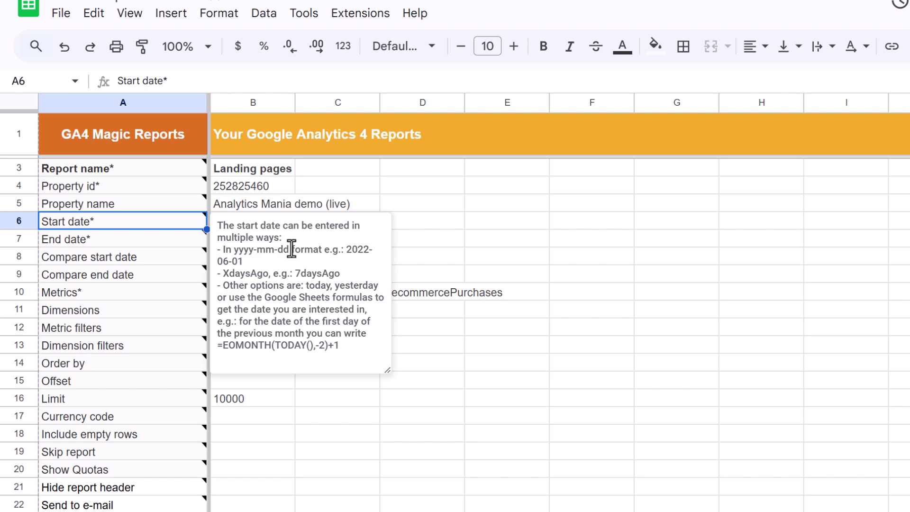
pyautogui.doubleClick(304, 274)
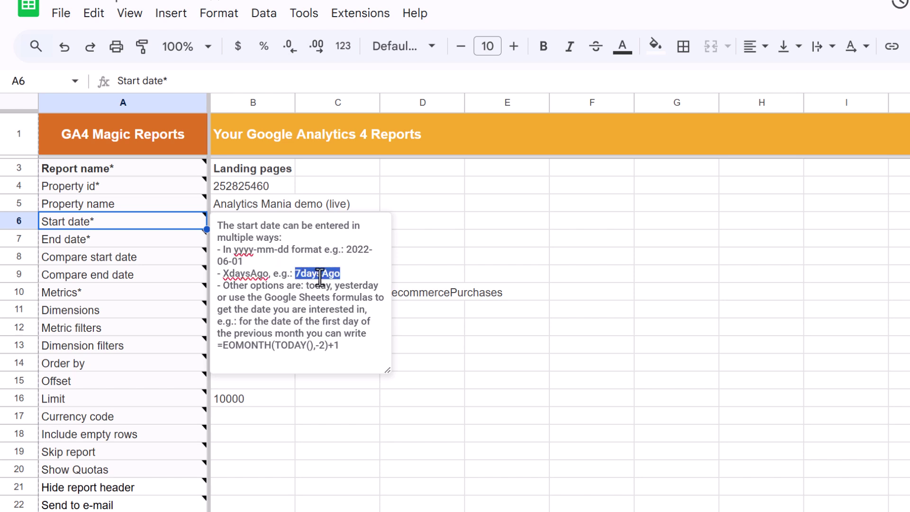
pyautogui.click(295, 274)
pyautogui.moveTo(295, 274); pyautogui.dragTo(344, 273)
pyautogui.hotkey('ctrl', 'c')
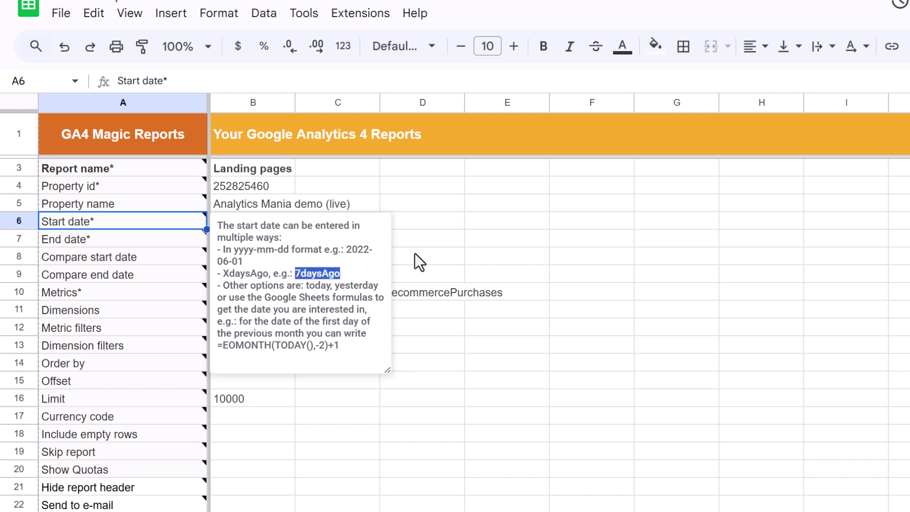
pyautogui.click(416, 259)
pyautogui.click(238, 227)
pyautogui.hotkey('ctrl', 'v')
pyautogui.doubleClick(228, 227)
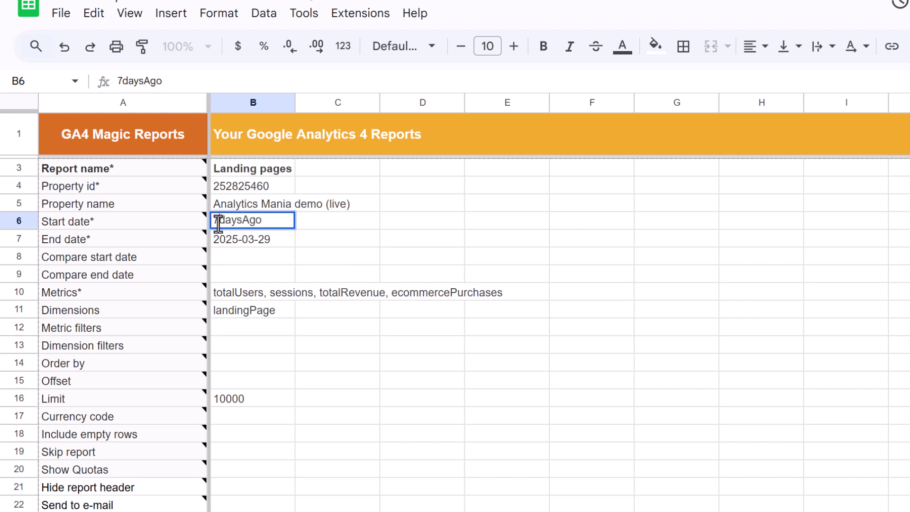
pyautogui.press('BackSpace')
pyautogui.write('30')
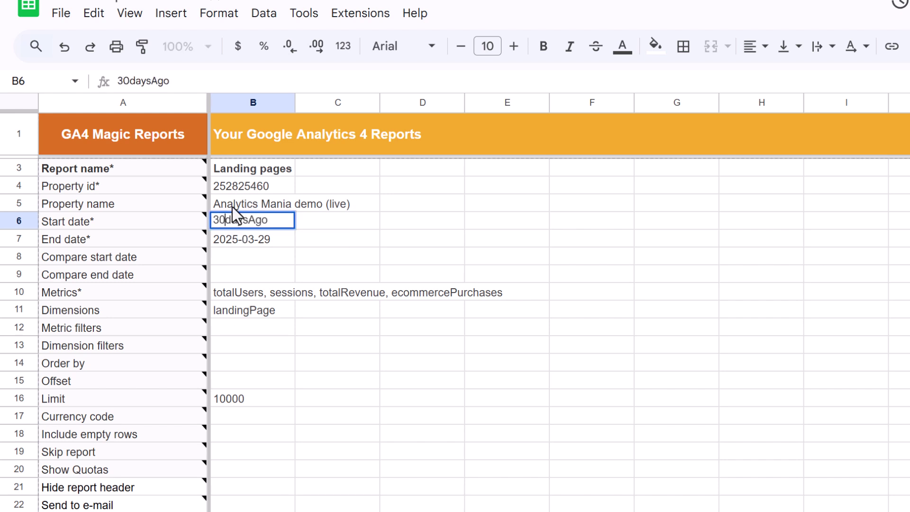
pyautogui.press('Return')
pyautogui.click(281, 224)
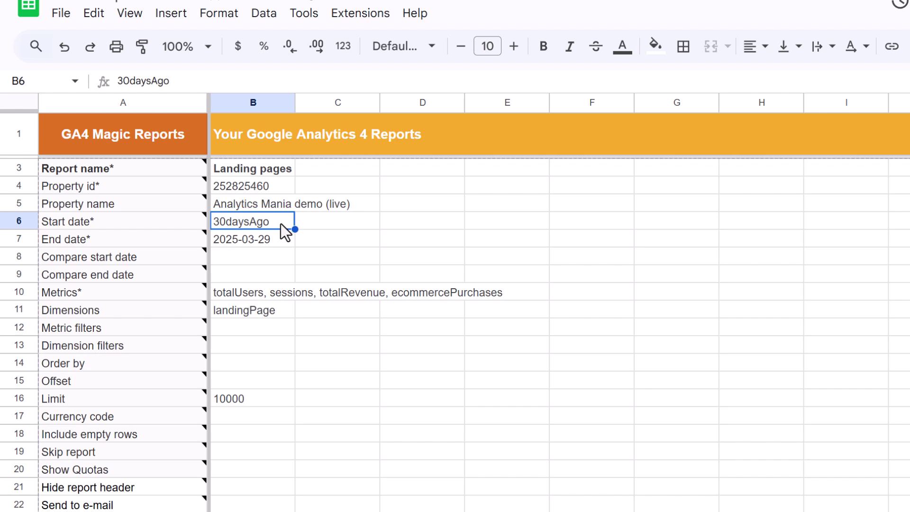
# Step: Set the end date in B7 to 'yesterday'
pyautogui.click(178, 243)
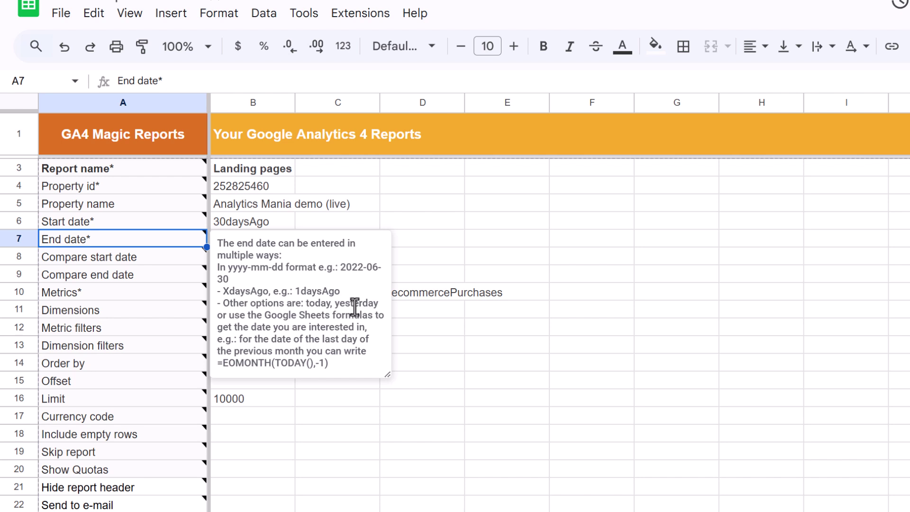
pyautogui.click(396, 277)
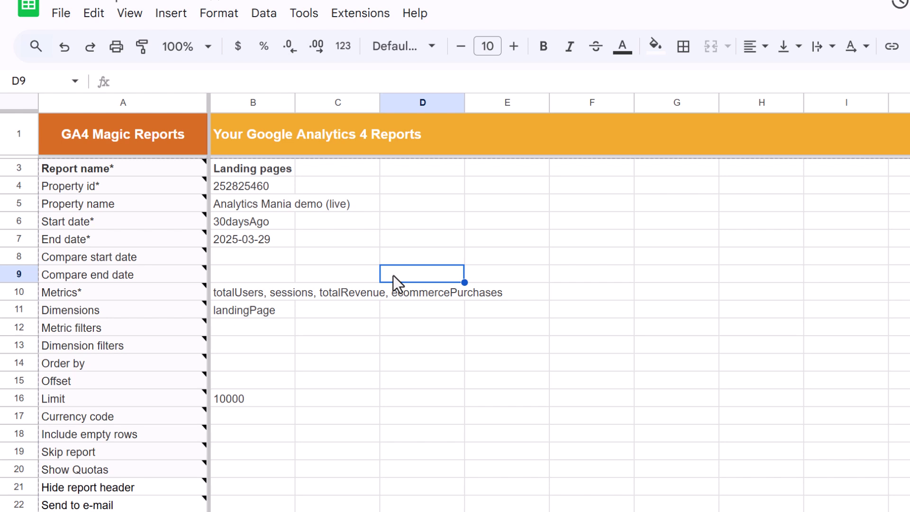
pyautogui.click(265, 261)
pyautogui.click(259, 243)
pyautogui.write('yesterday')
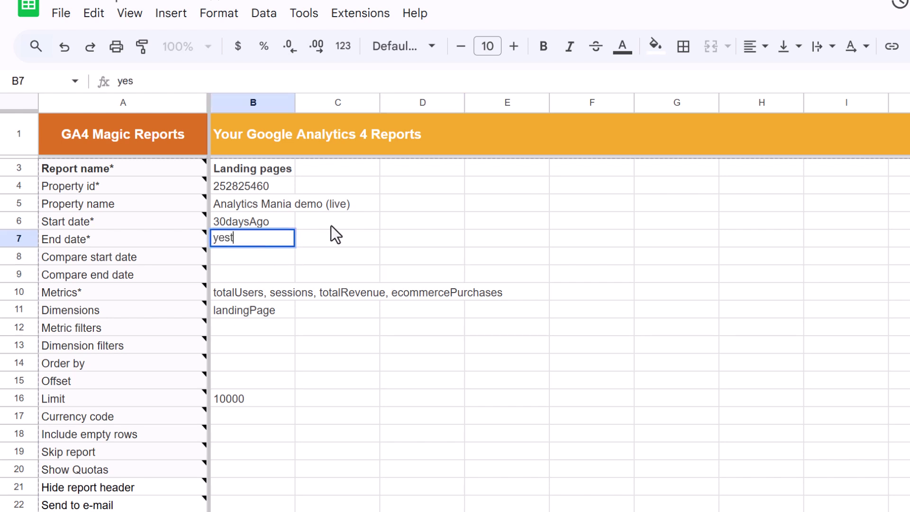
pyautogui.press('Return')
pyautogui.click(252, 241)
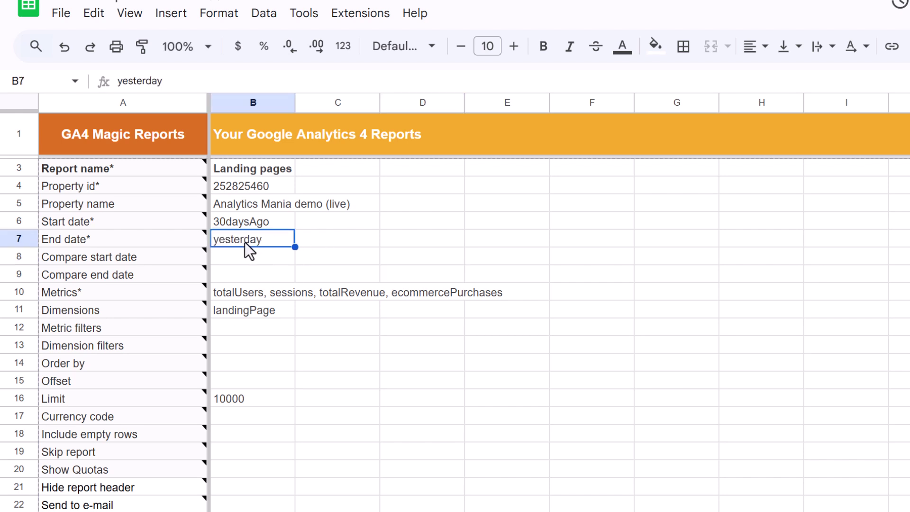
# Step: Change the start date in B6 to 29daysAgo
pyautogui.click(246, 224)
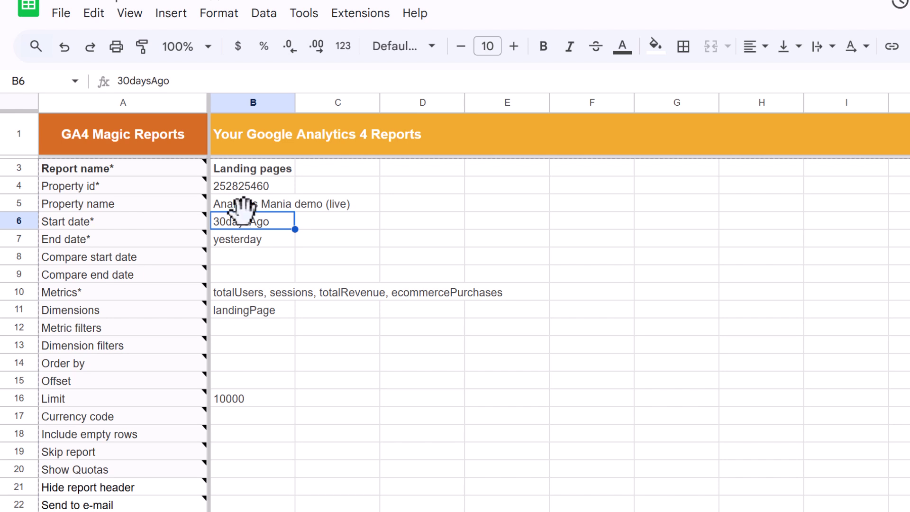
pyautogui.doubleClick(223, 221)
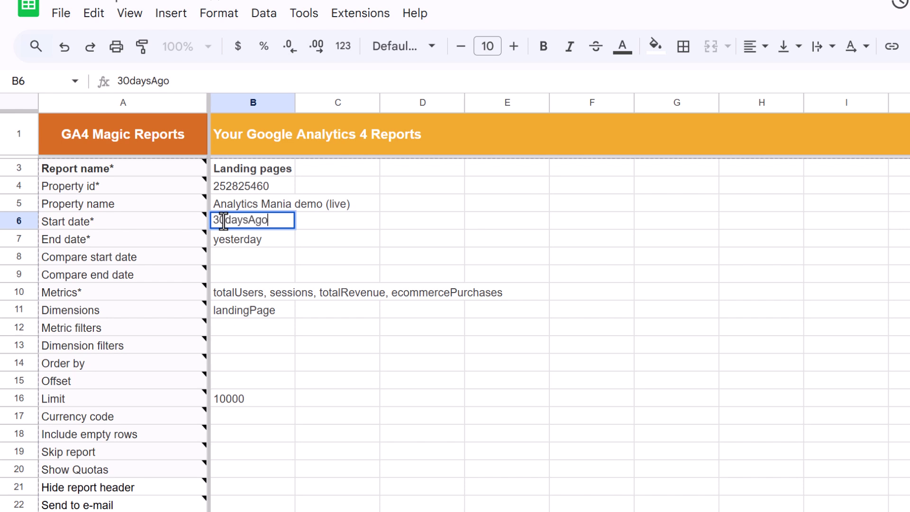
pyautogui.click(224, 221)
pyautogui.press('BackSpace')
pyautogui.press('BackSpace')
pyautogui.write('29')
pyautogui.press('Return')
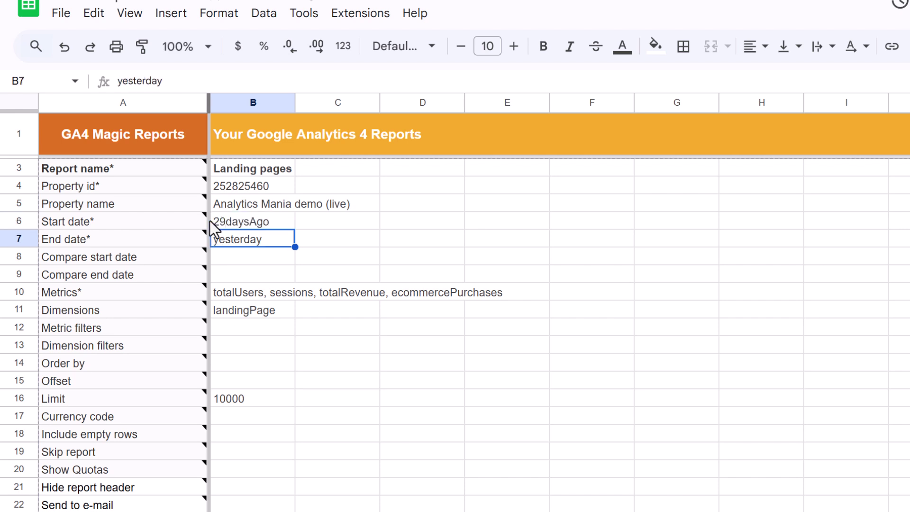
pyautogui.click(254, 223)
pyautogui.moveTo(250, 240); pyautogui.dragTo(246, 220)
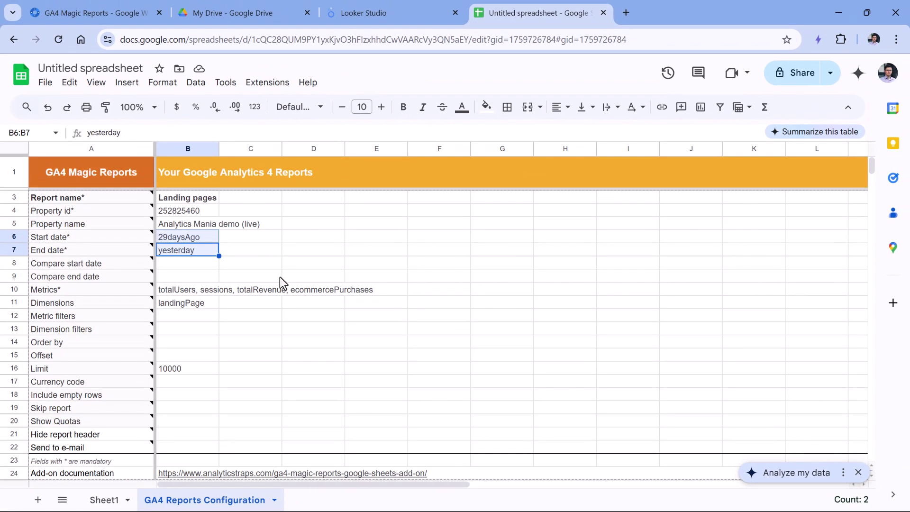
# Step: Run the reports via GA4 Magic Reports > Run reports and confirm 1 report completed
pyautogui.scroll(-1, 241, 289)
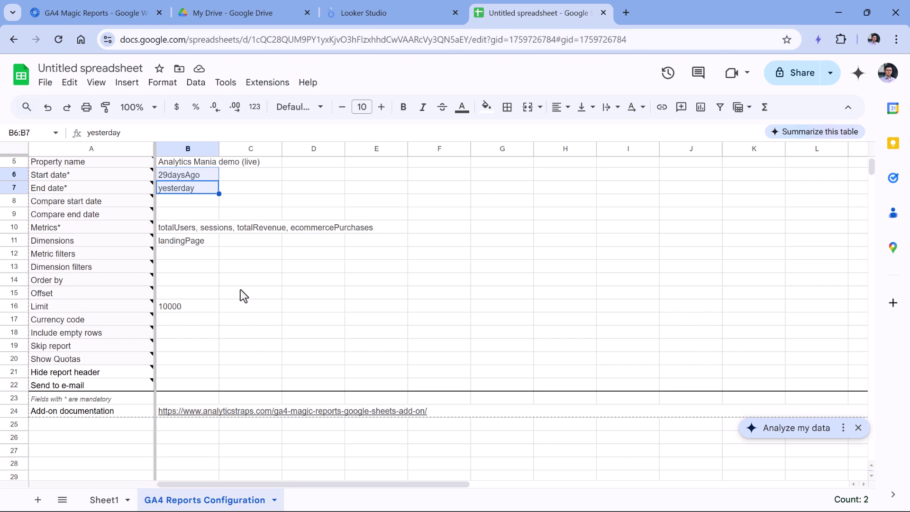
pyautogui.scroll(1, 234, 292)
pyautogui.moveTo(230, 280); pyautogui.dragTo(209, 264)
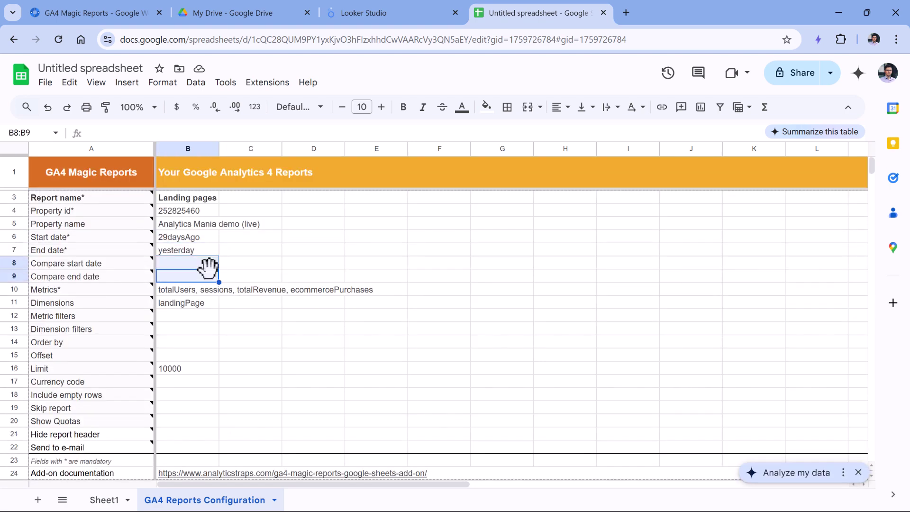
pyautogui.click(199, 277)
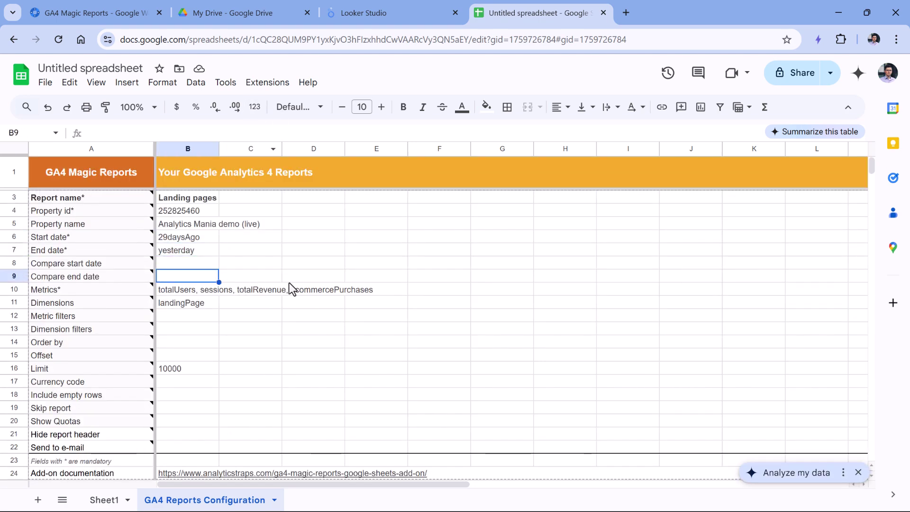
pyautogui.click(268, 86)
pyautogui.moveTo(310, 228)
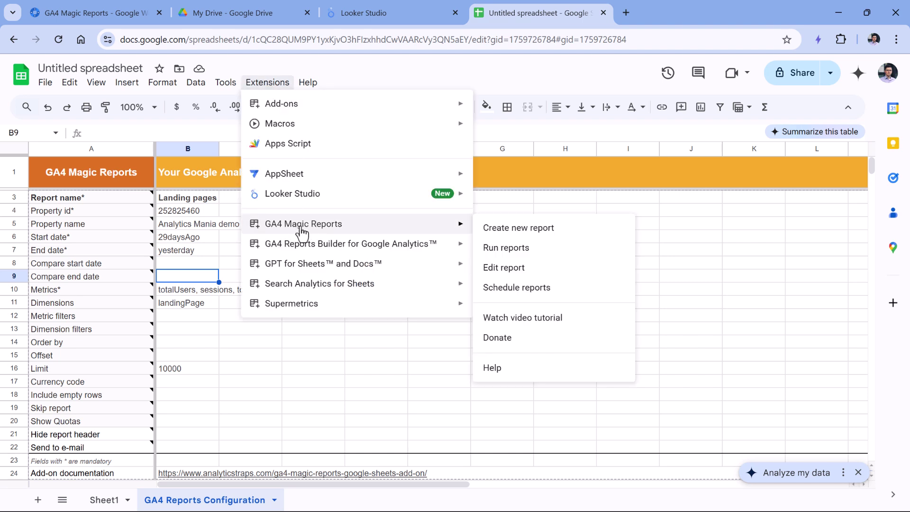
pyautogui.click(520, 256)
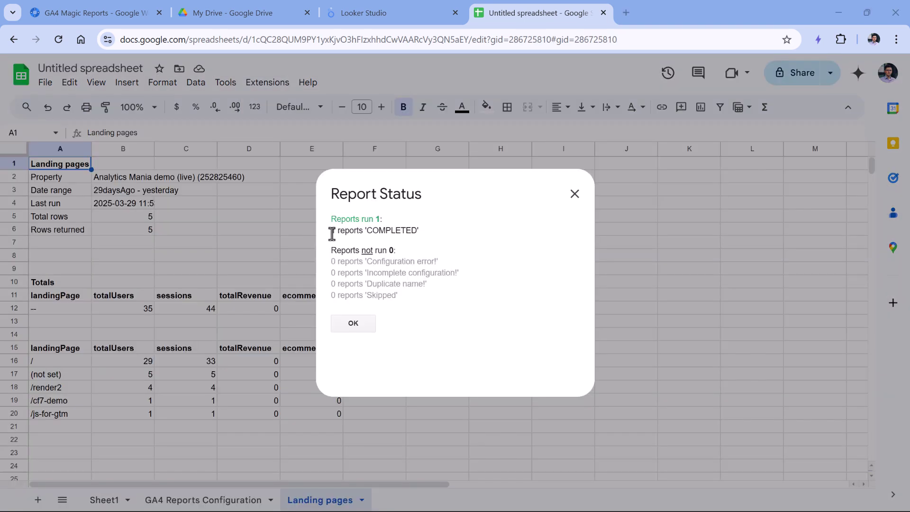
pyautogui.moveTo(332, 234); pyautogui.dragTo(425, 238)
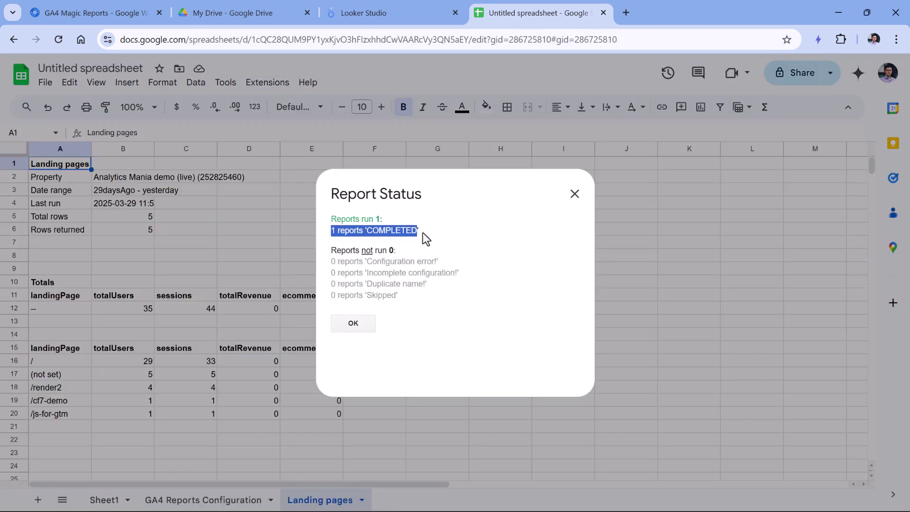
# Step: Review the five landing-page rows in A16:E20: 35 users, 44 sessions, zero revenue and purchases
pyautogui.click(354, 323)
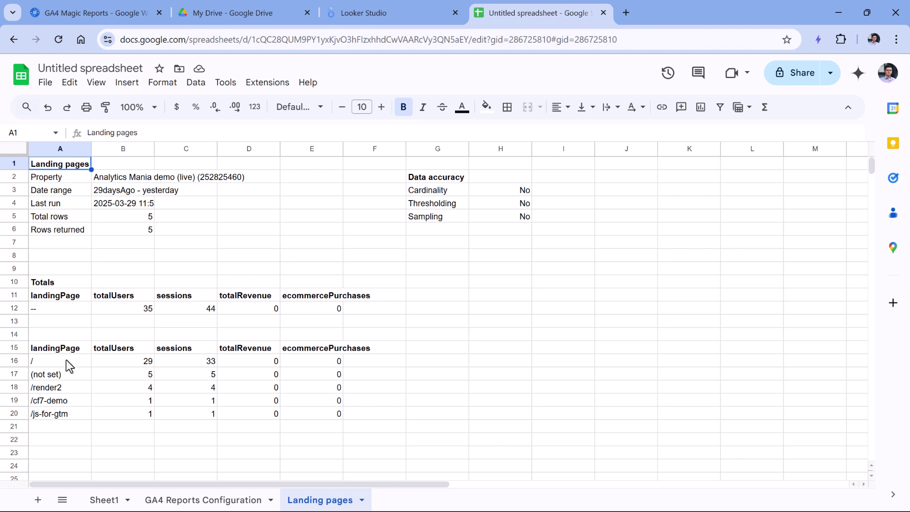
pyautogui.moveTo(67, 360); pyautogui.dragTo(304, 416)
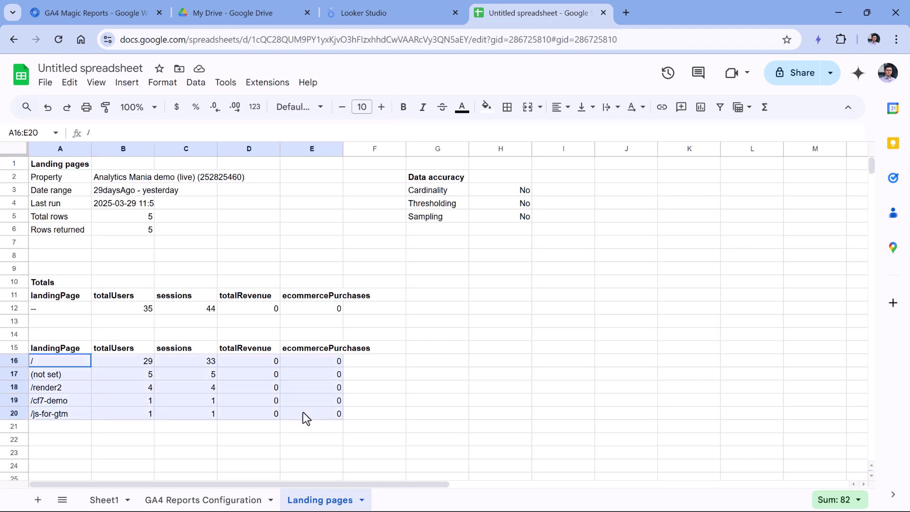
pyautogui.click(305, 416)
pyautogui.moveTo(61, 363); pyautogui.dragTo(56, 413)
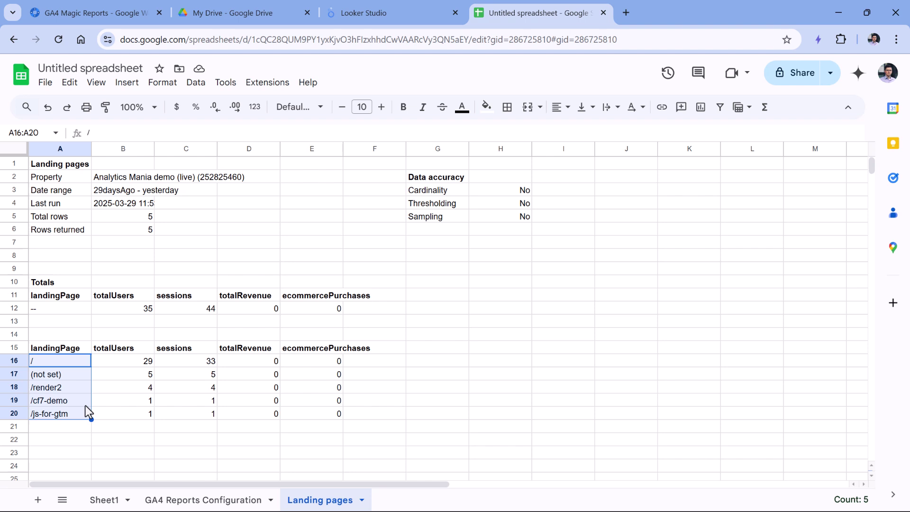
pyautogui.click(122, 364)
pyautogui.moveTo(122, 368); pyautogui.dragTo(140, 413)
pyautogui.moveTo(181, 364); pyautogui.dragTo(188, 418)
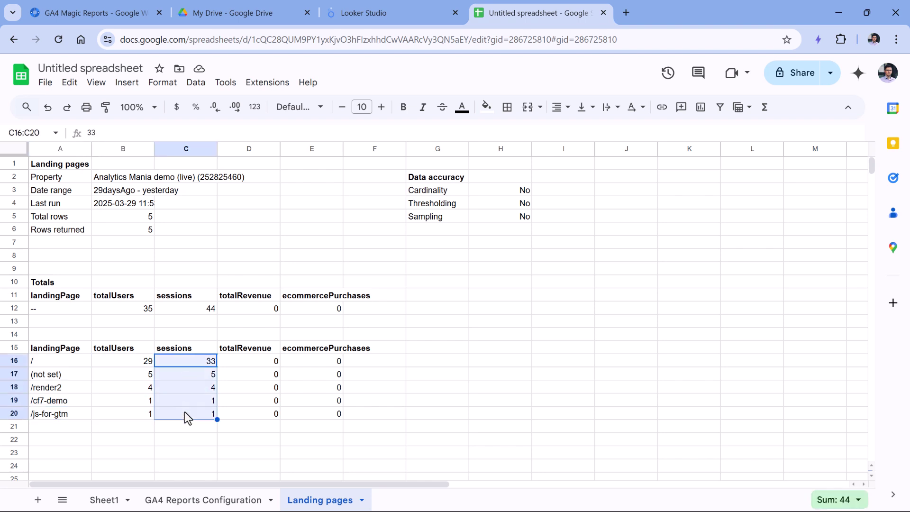
pyautogui.moveTo(255, 363); pyautogui.dragTo(303, 410)
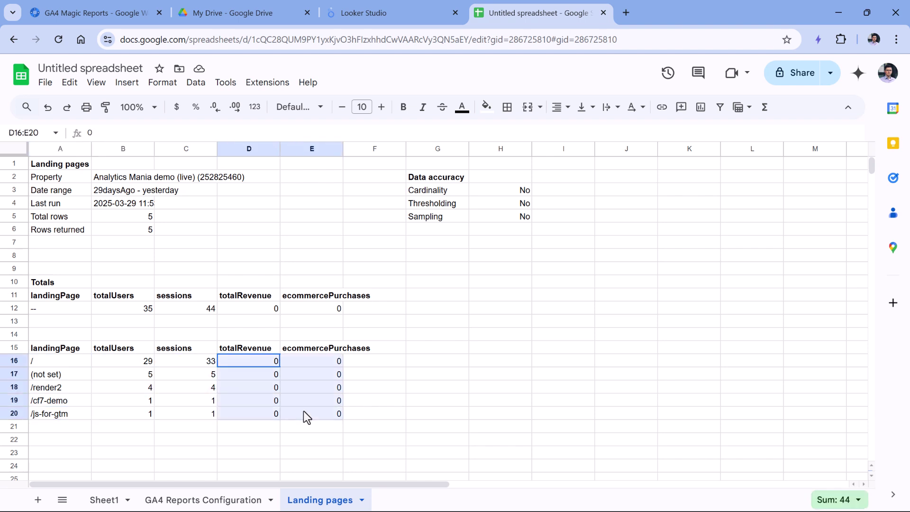
pyautogui.click(308, 374)
pyautogui.press('Down')
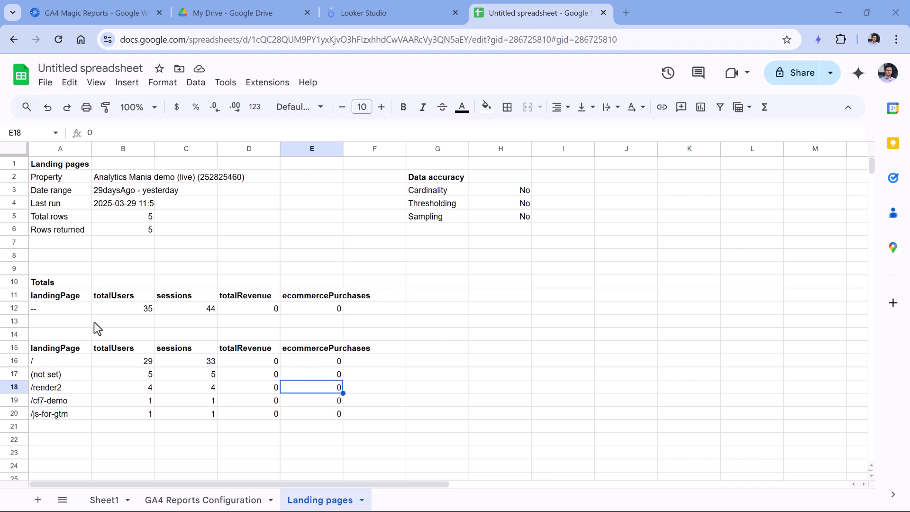
# Step: From the GA4 Reports Configuration sheet, open the Landing pages report in the Edit report form
pyautogui.click(235, 501)
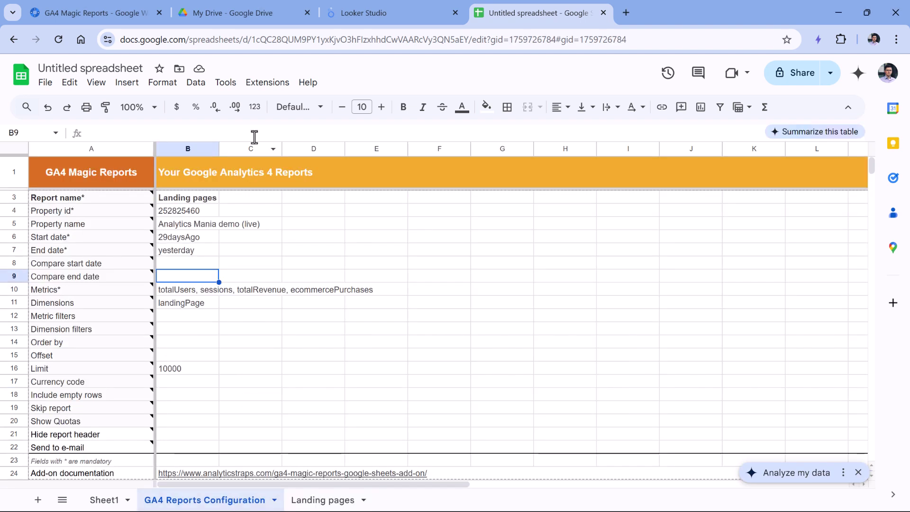
pyautogui.click(268, 85)
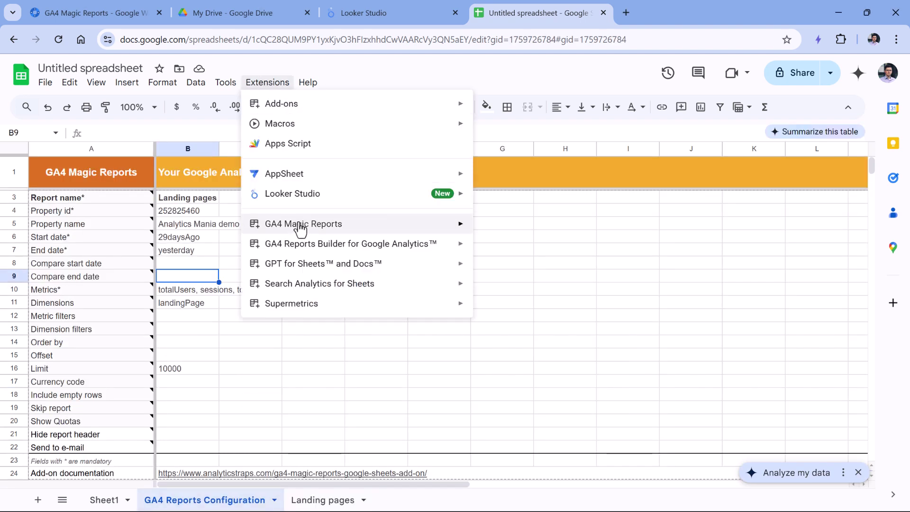
pyautogui.moveTo(301, 229)
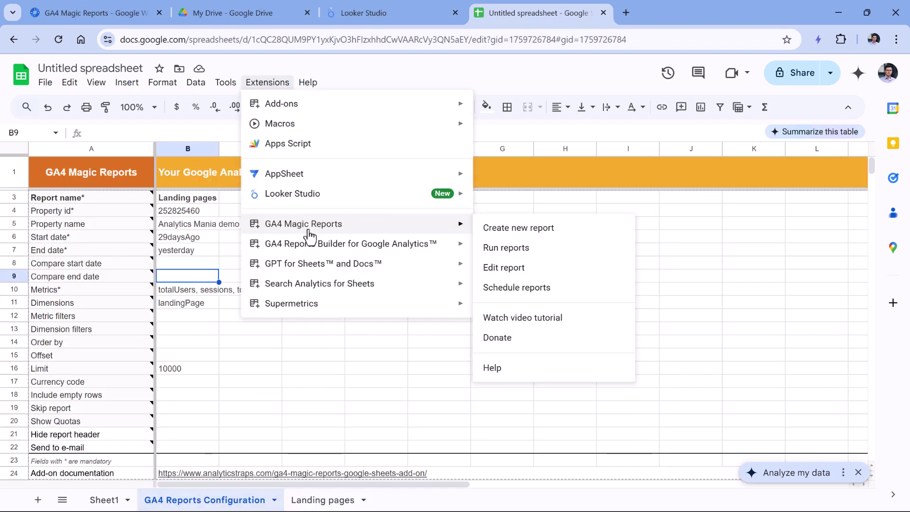
pyautogui.click(516, 268)
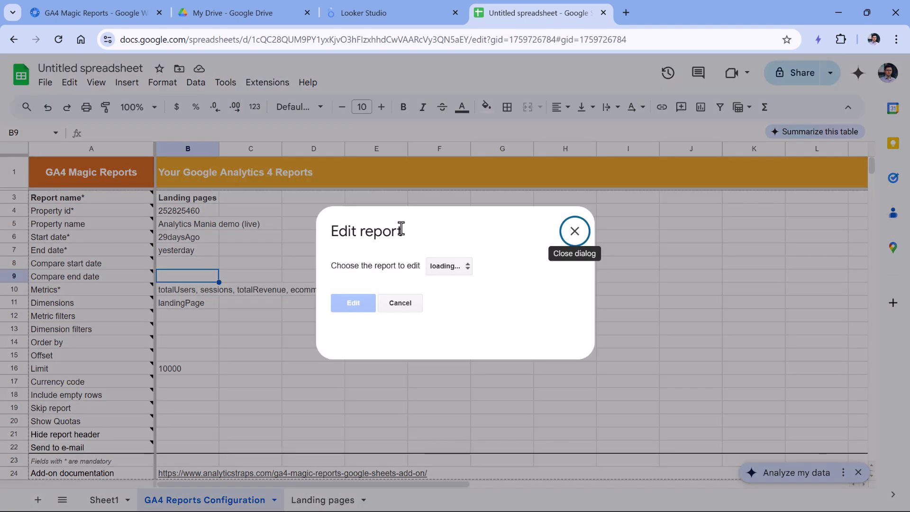
pyautogui.click(459, 266)
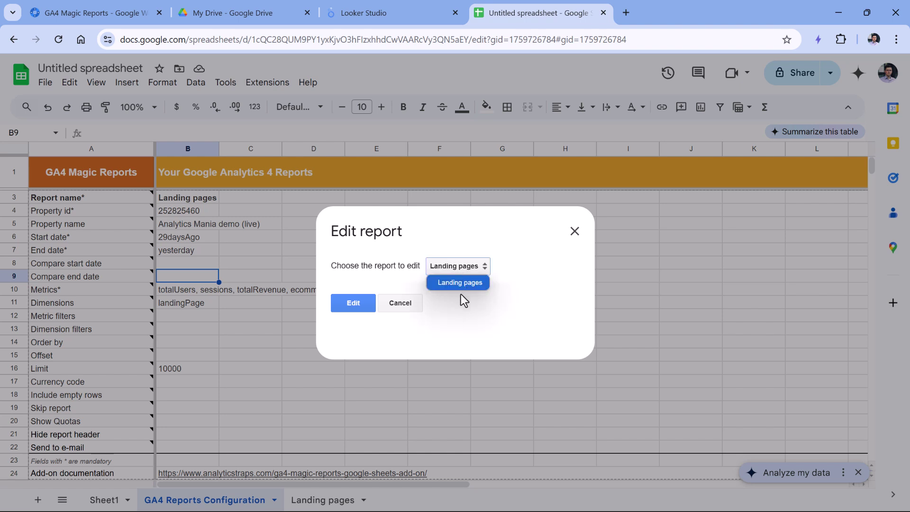
pyautogui.click(458, 284)
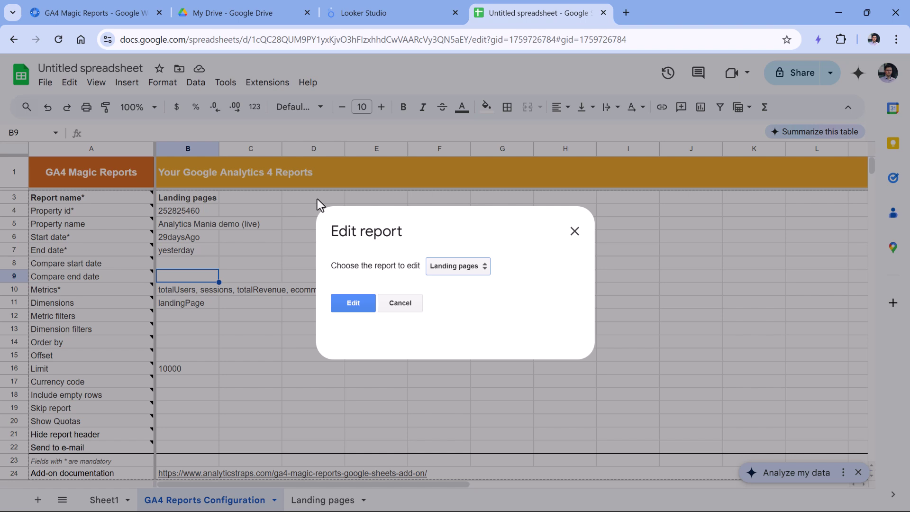
pyautogui.click(458, 268)
pyautogui.click(459, 268)
pyautogui.click(354, 303)
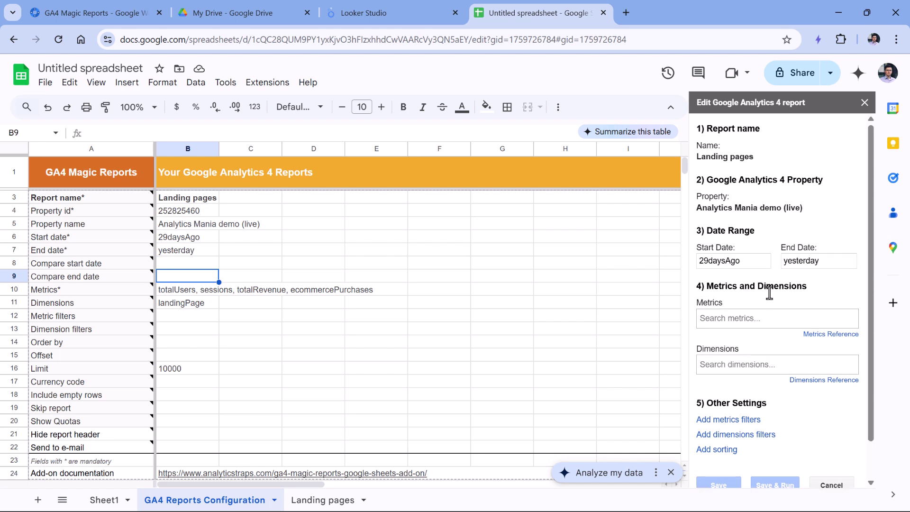
# Step: Add a filter for Session source / medium containing 'referral', then save and rerun the report
pyautogui.scroll(-2, 755, 280)
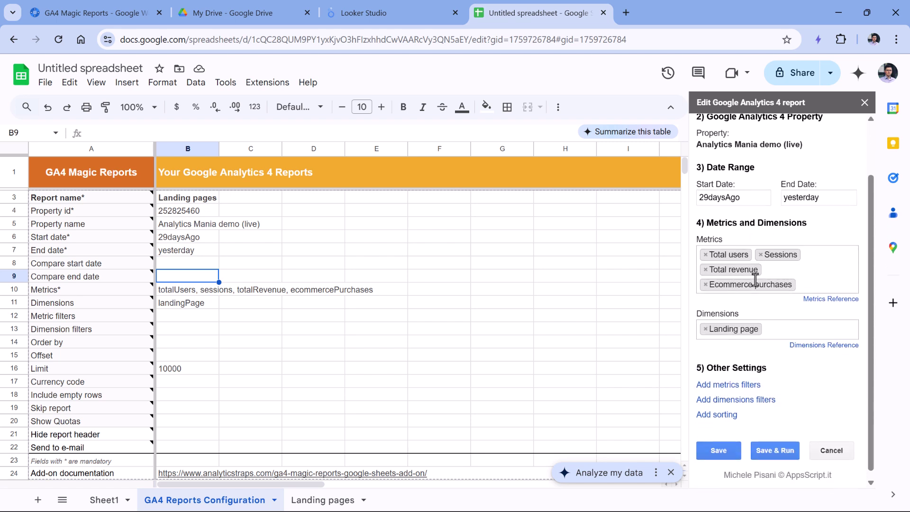
pyautogui.click(736, 394)
pyautogui.scroll(-2, 788, 332)
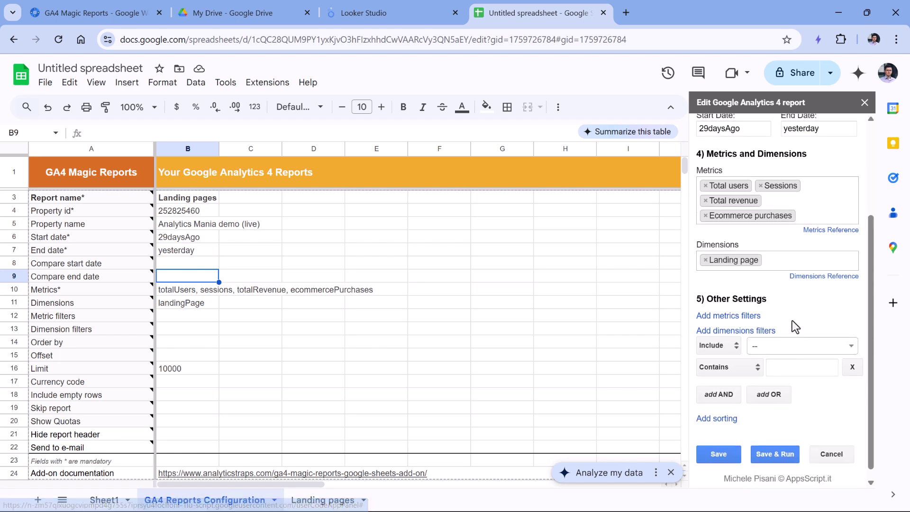
pyautogui.click(785, 349)
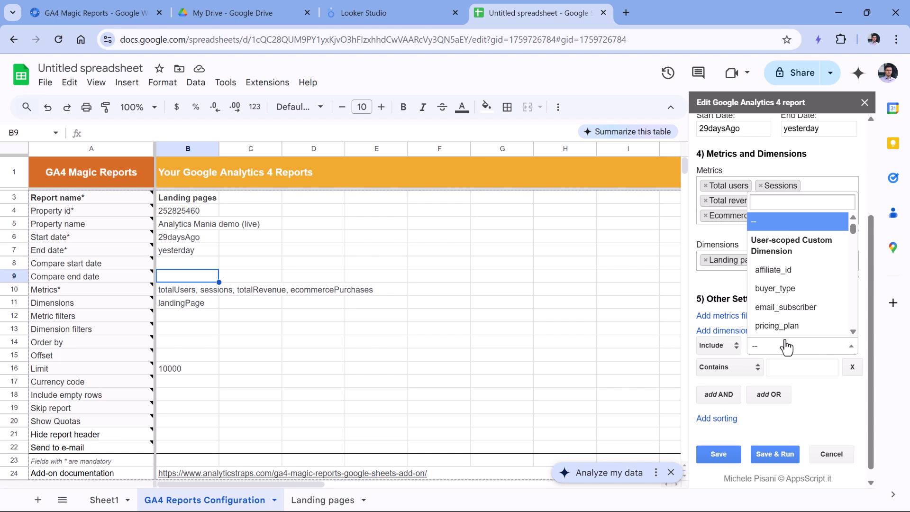
pyautogui.write('session ')
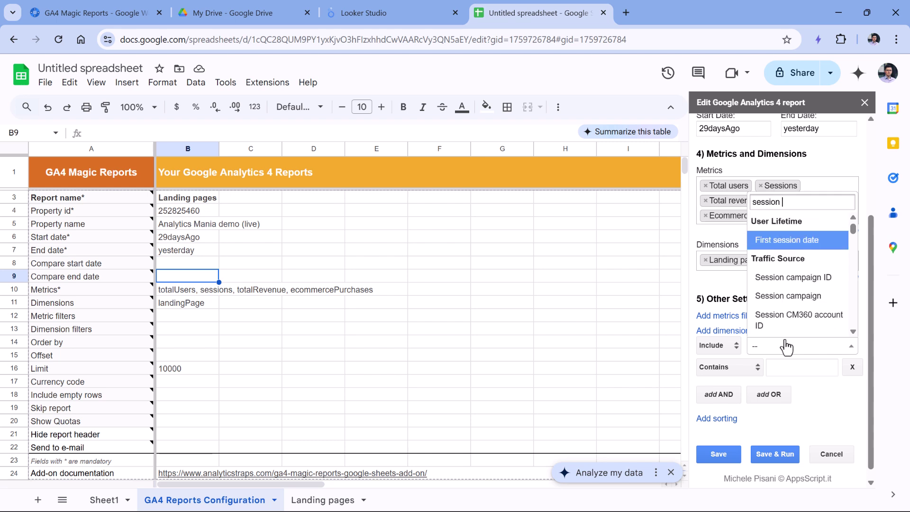
pyautogui.write('source')
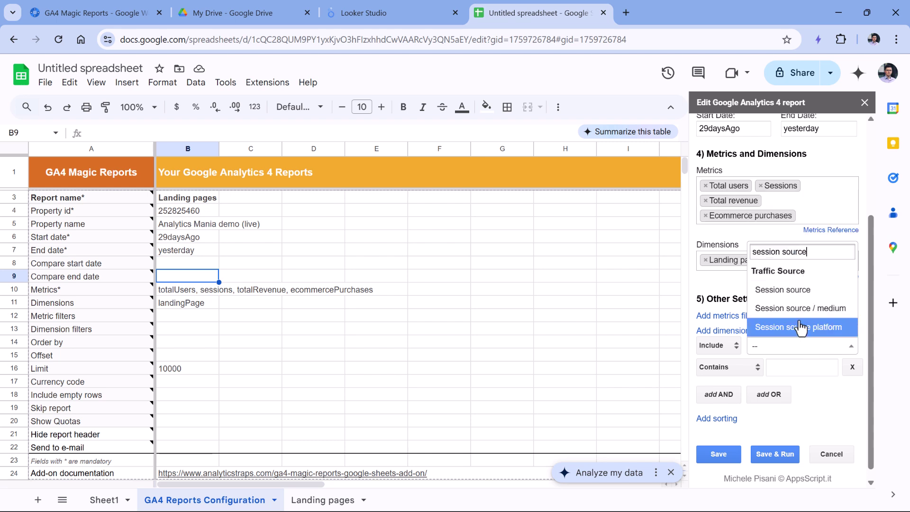
pyautogui.click(801, 308)
pyautogui.click(801, 369)
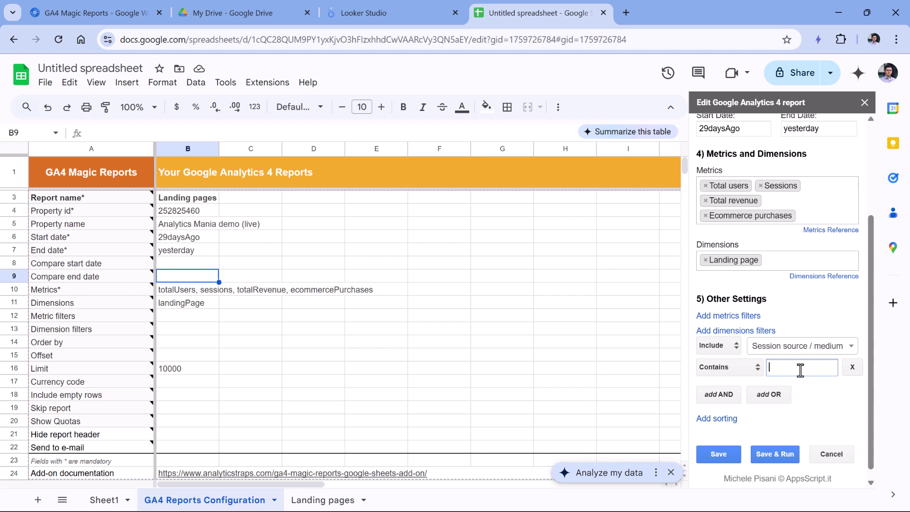
pyautogui.write('ral')
pyautogui.click(775, 455)
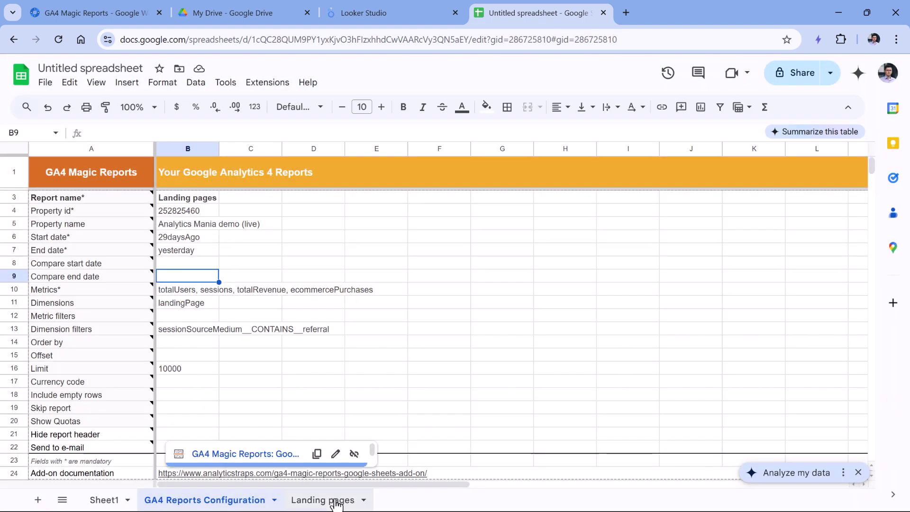
# Step: Check the rerun results: two rows, '/' and '(not set)', totalling 5 users and 9 sessions
pyautogui.click(327, 500)
pyautogui.moveTo(75, 364); pyautogui.dragTo(315, 371)
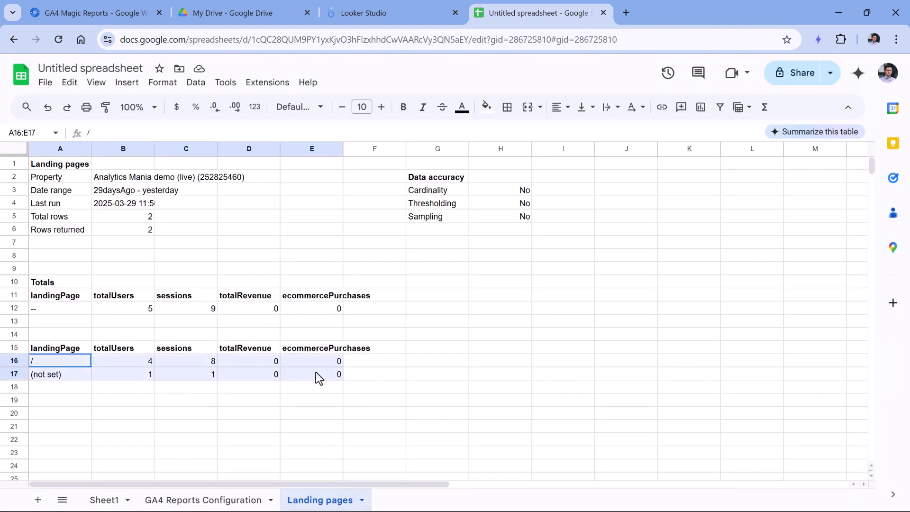
pyautogui.click(324, 373)
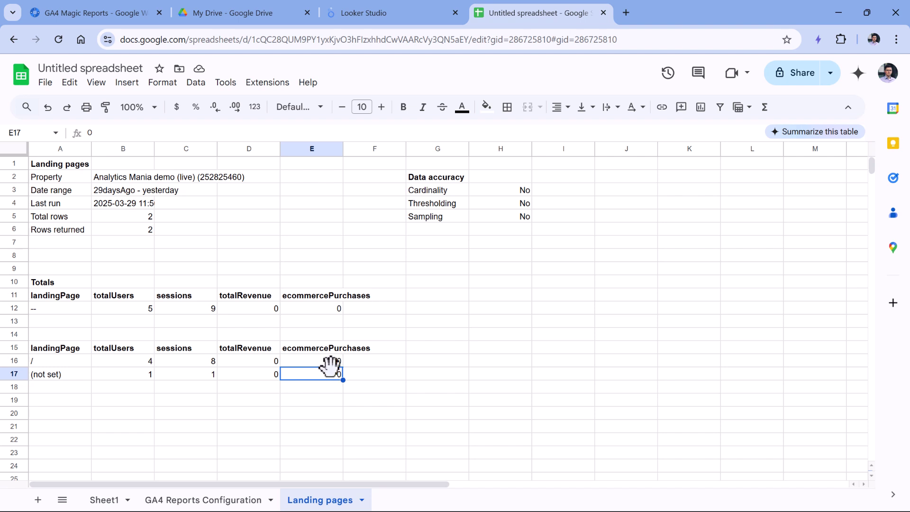
pyautogui.click(686, 246)
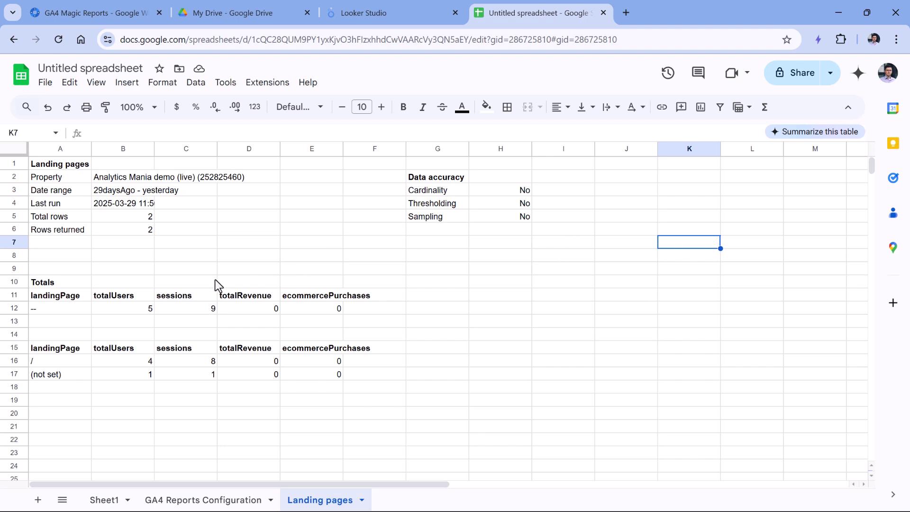
pyautogui.moveTo(14, 334); pyautogui.dragTo(16, 165)
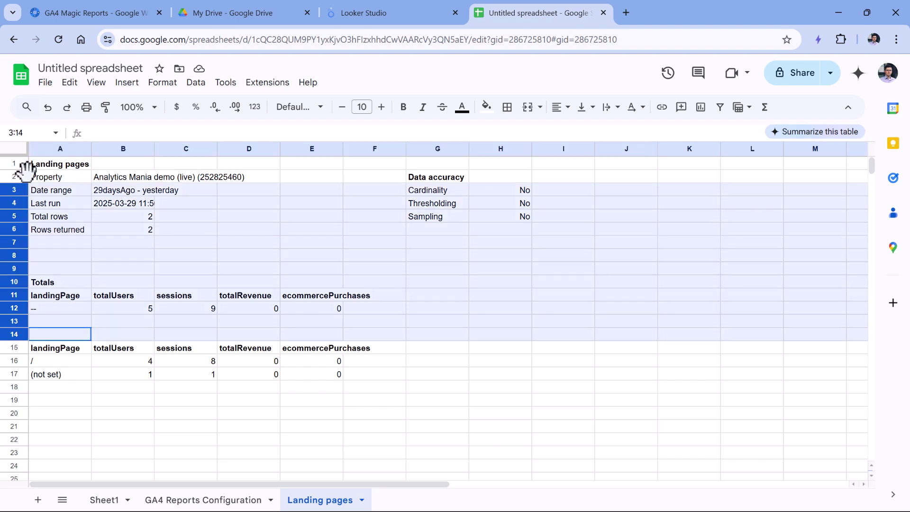
pyautogui.moveTo(88, 351); pyautogui.dragTo(332, 378)
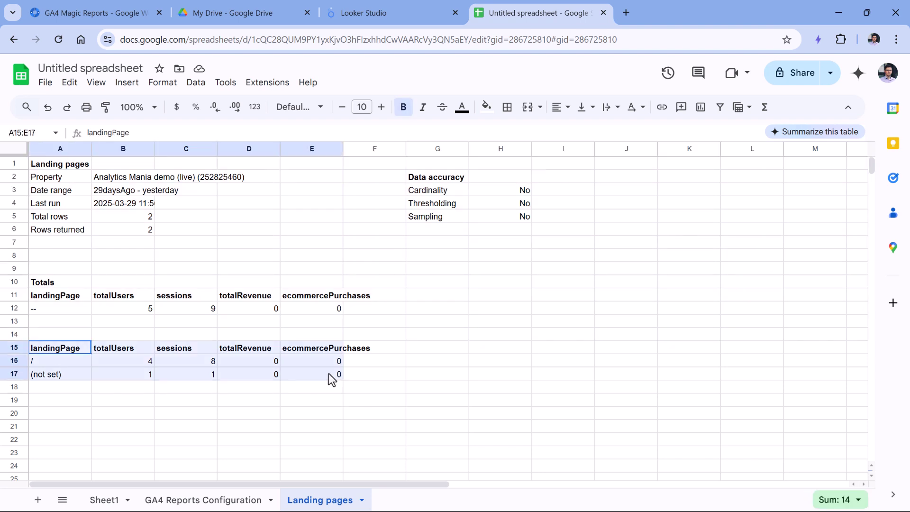
pyautogui.click(436, 373)
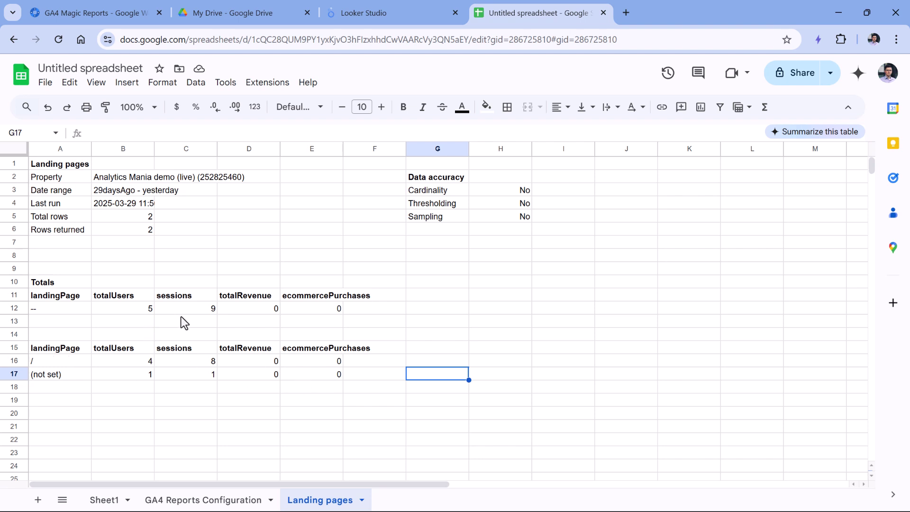
pyautogui.click(84, 67)
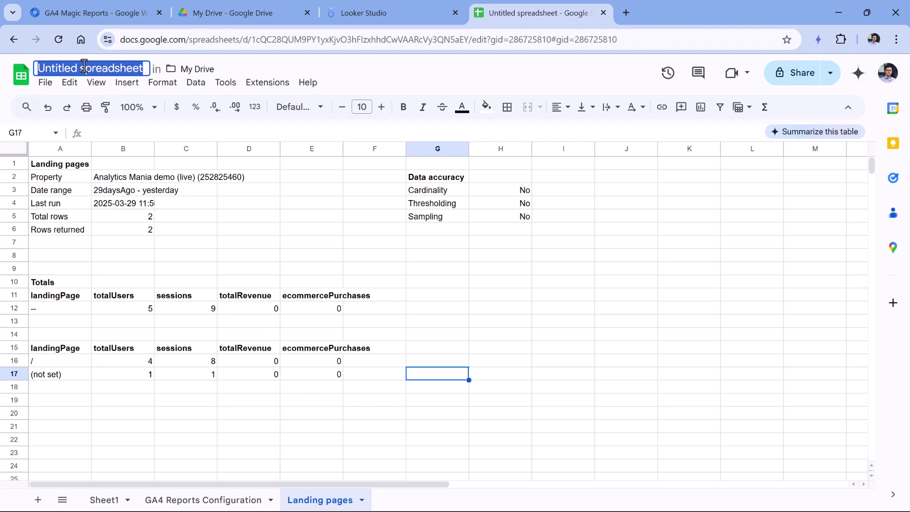
# Step: Rename the spreadsheet to 'GA4 magic report demo'
pyautogui.write('GA4 m')
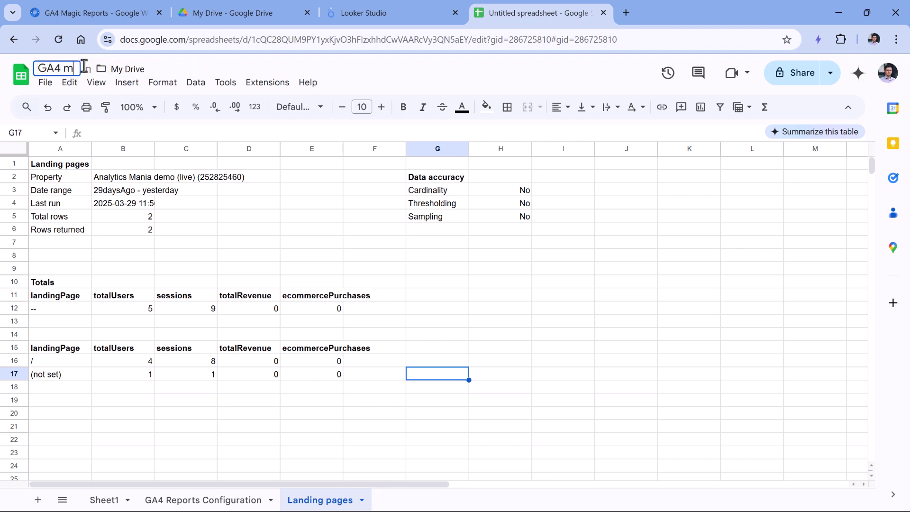
pyautogui.write('agic report demo')
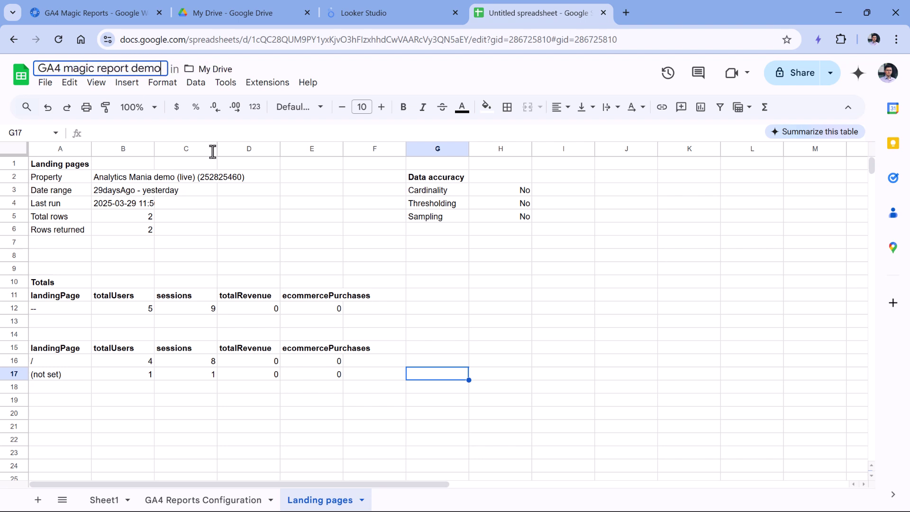
pyautogui.click(355, 244)
# Step: Create a blank Looker Studio report using the Landing pages worksheet of GA4 magic report demo
pyautogui.click(374, 14)
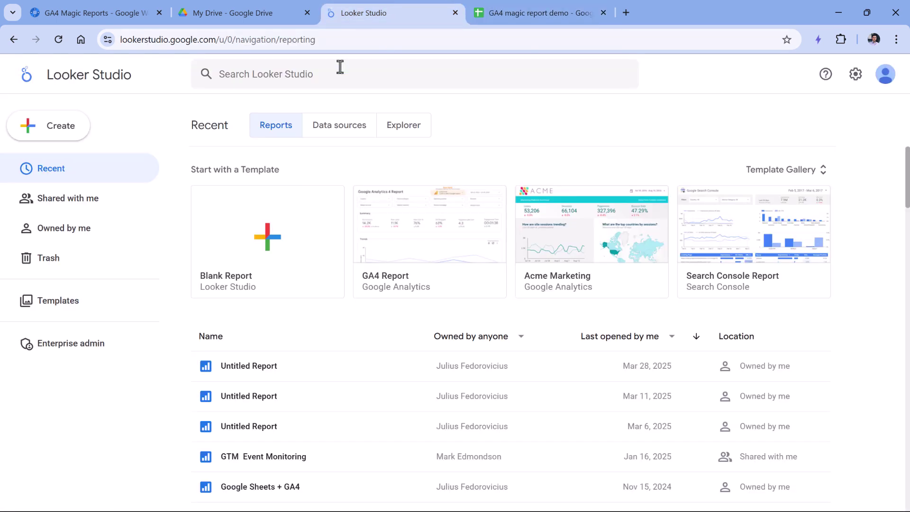
pyautogui.click(267, 244)
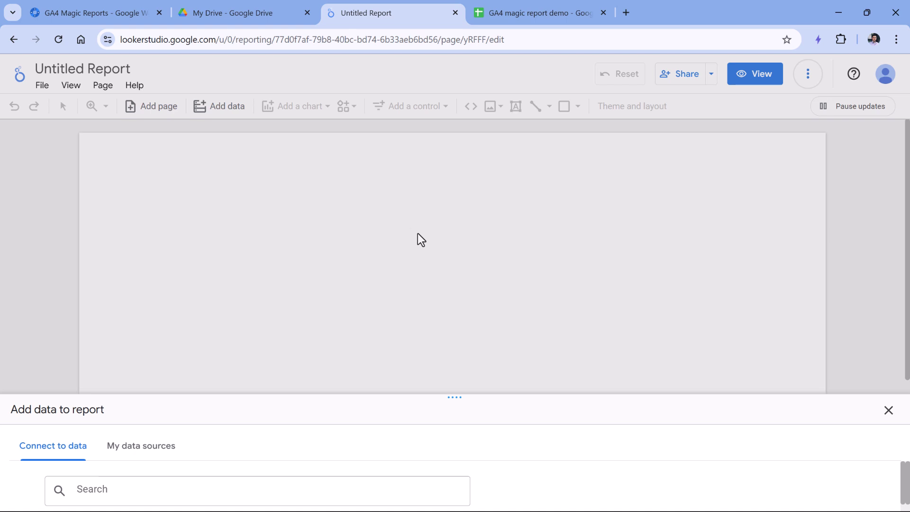
pyautogui.scroll(-3, 173, 383)
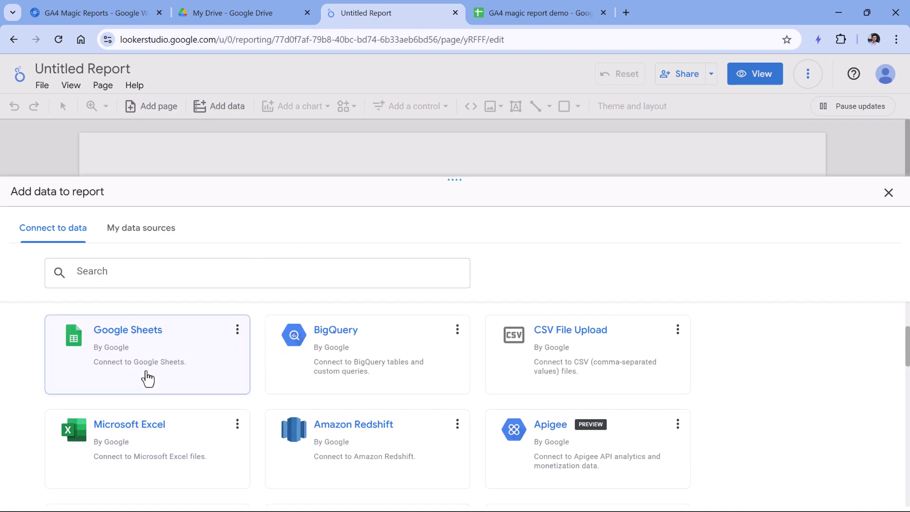
pyautogui.click(152, 358)
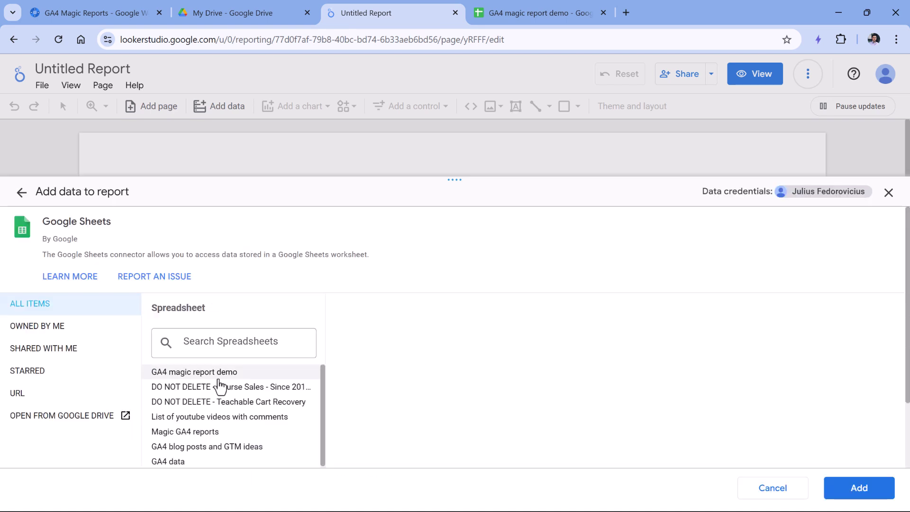
pyautogui.click(212, 375)
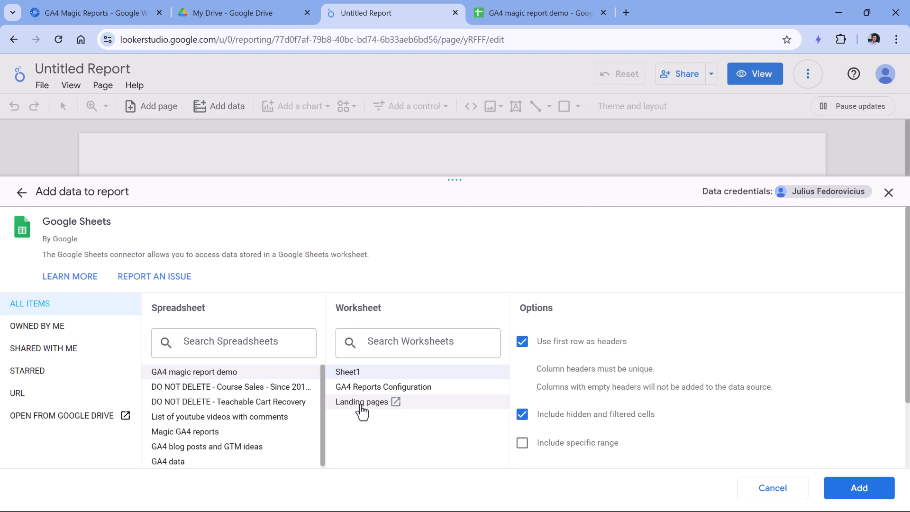
pyautogui.click(368, 408)
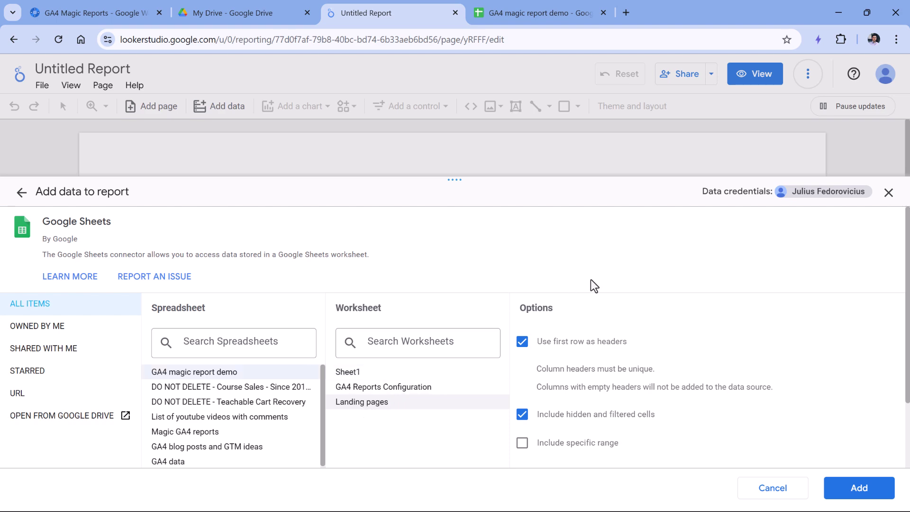
pyautogui.scroll(-2, 591, 284)
pyautogui.click(541, 19)
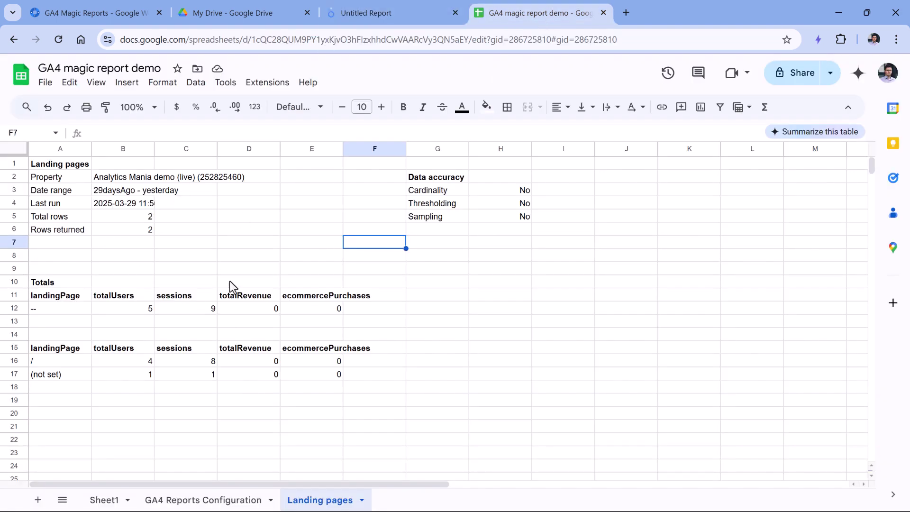
# Step: Find the landing-page data table at A15:E17 in the Landing pages sheet
pyautogui.moveTo(57, 164); pyautogui.dragTo(495, 310)
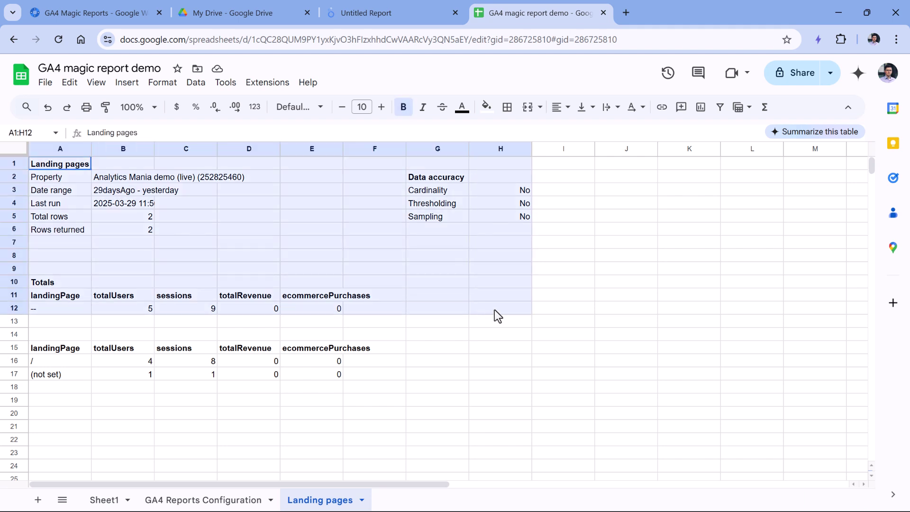
pyautogui.click(499, 309)
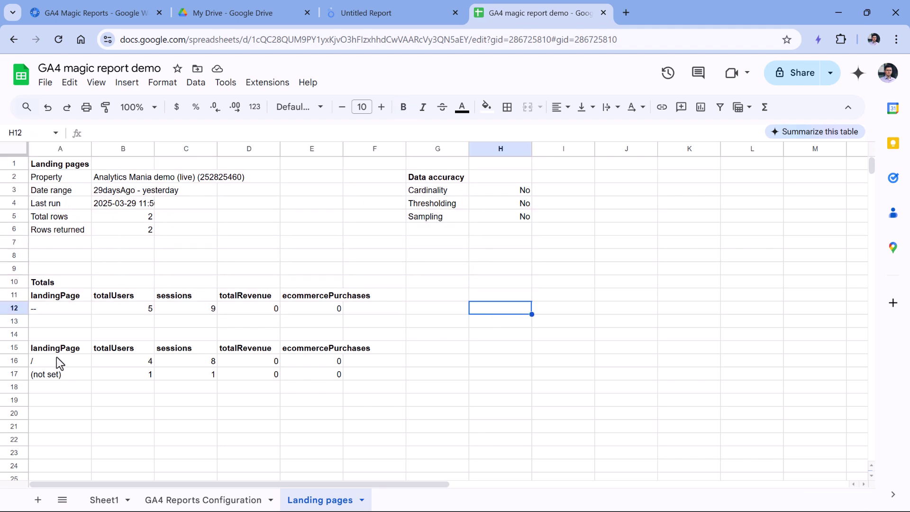
pyautogui.moveTo(57, 349); pyautogui.dragTo(324, 383)
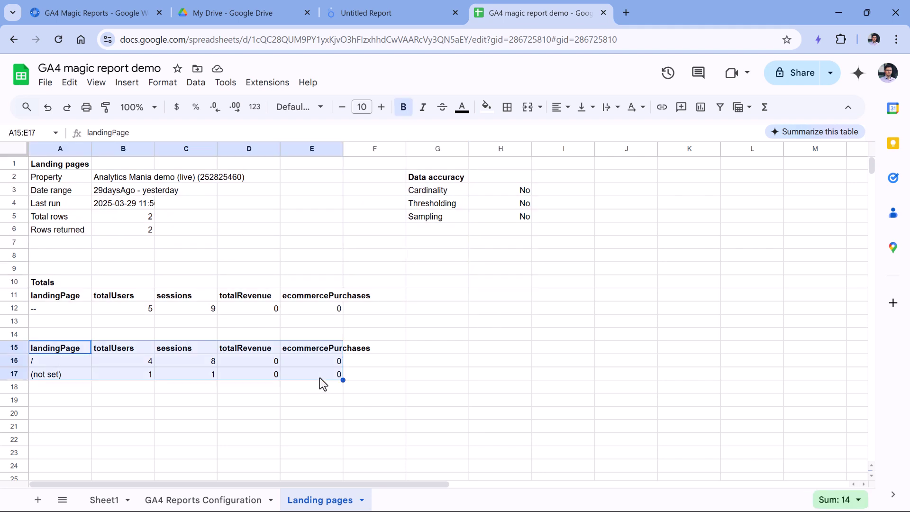
pyautogui.click(392, 13)
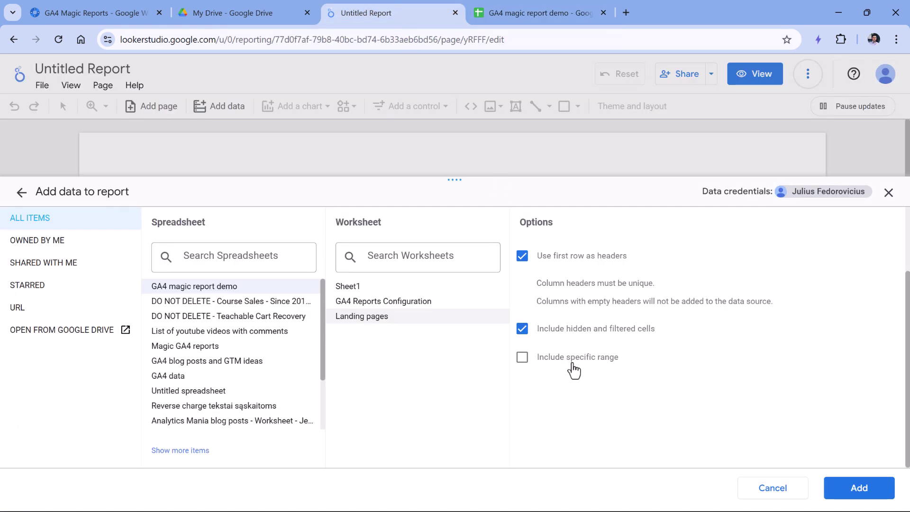
# Step: Limit the connected data to range A15:E and add it to the report
pyautogui.click(522, 357)
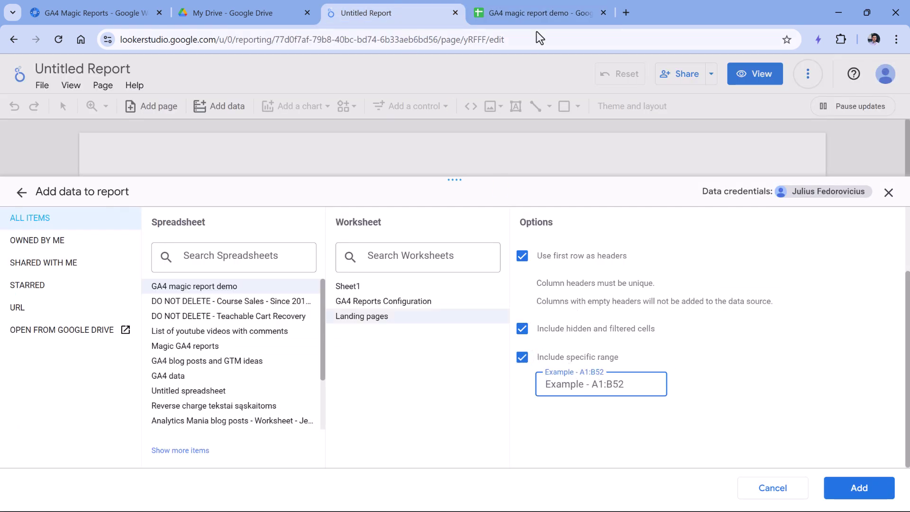
pyautogui.click(536, 13)
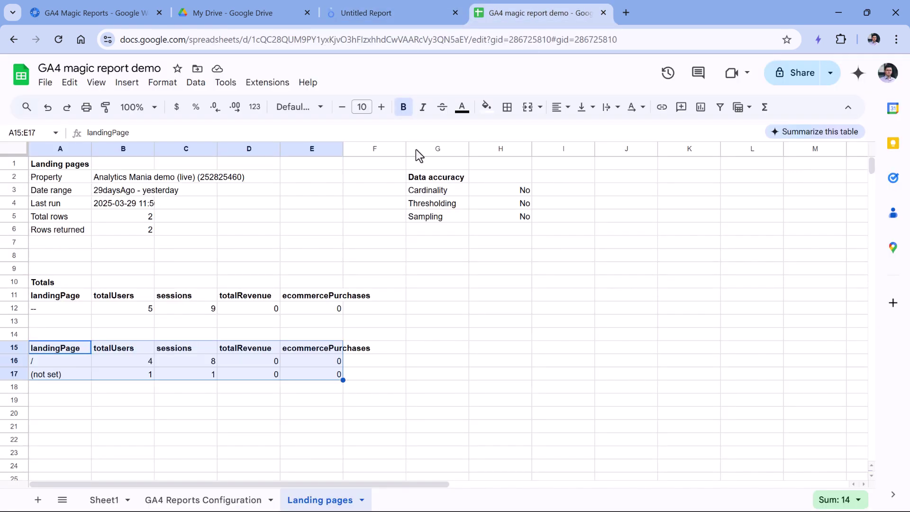
pyautogui.click(52, 350)
pyautogui.click(365, 13)
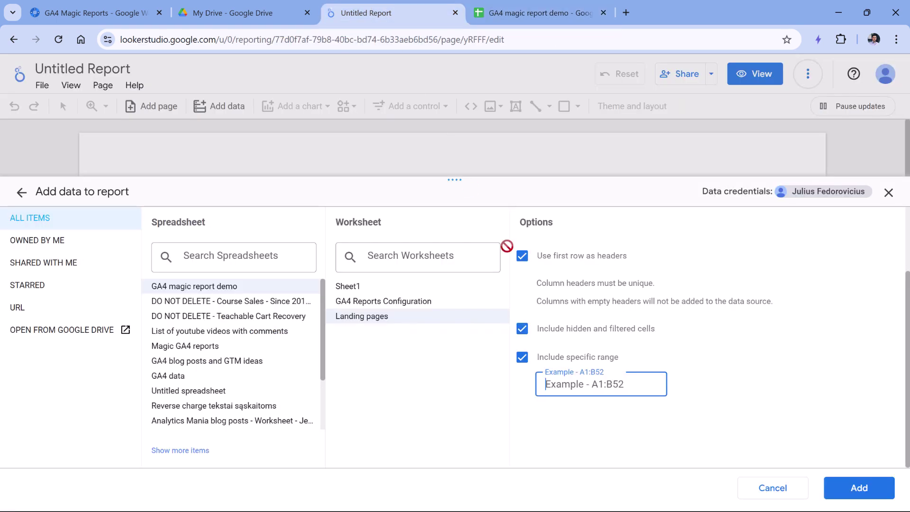
pyautogui.write('A15:')
pyautogui.click(517, 13)
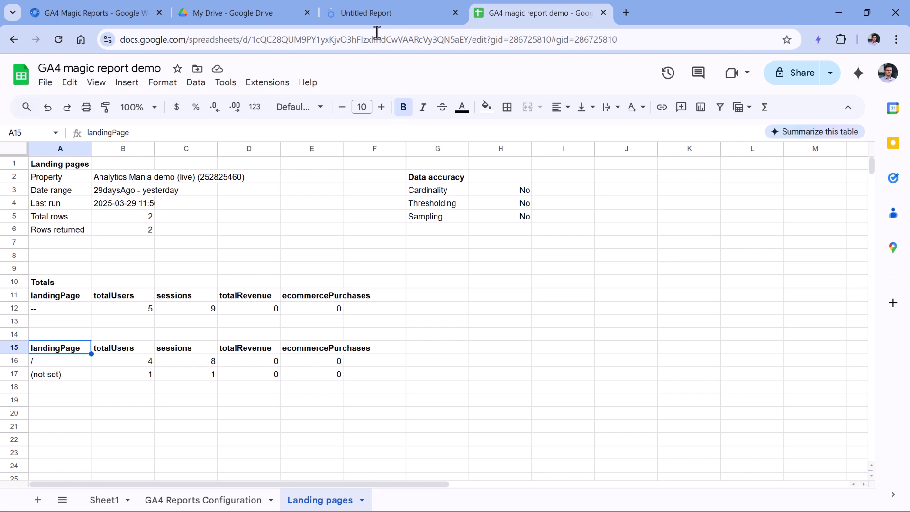
pyautogui.click(377, 14)
pyautogui.write(':E')
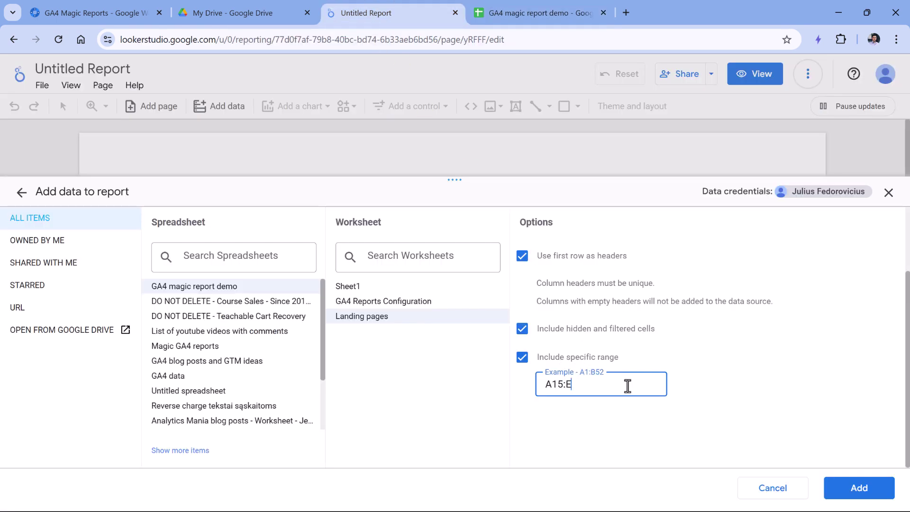
pyautogui.click(860, 488)
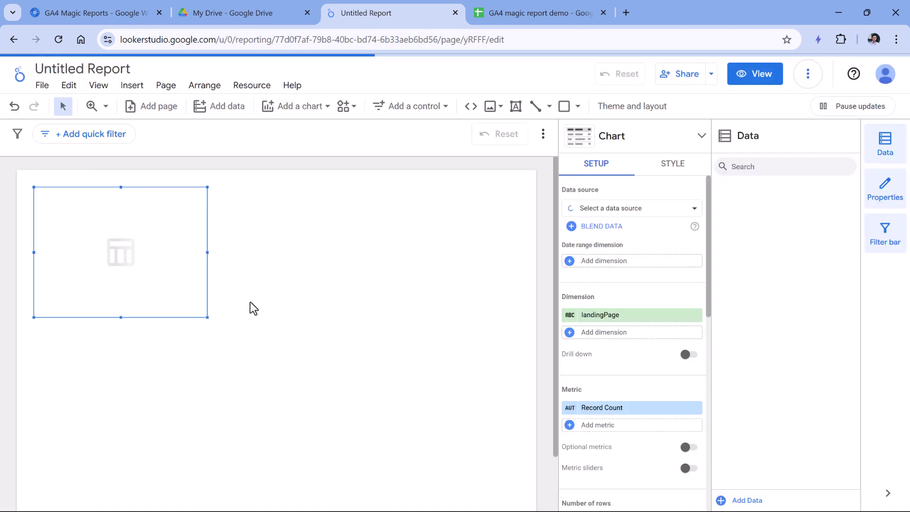
# Step: Select the new landingPage table and widen it across the page
pyautogui.click(276, 307)
pyautogui.click(167, 258)
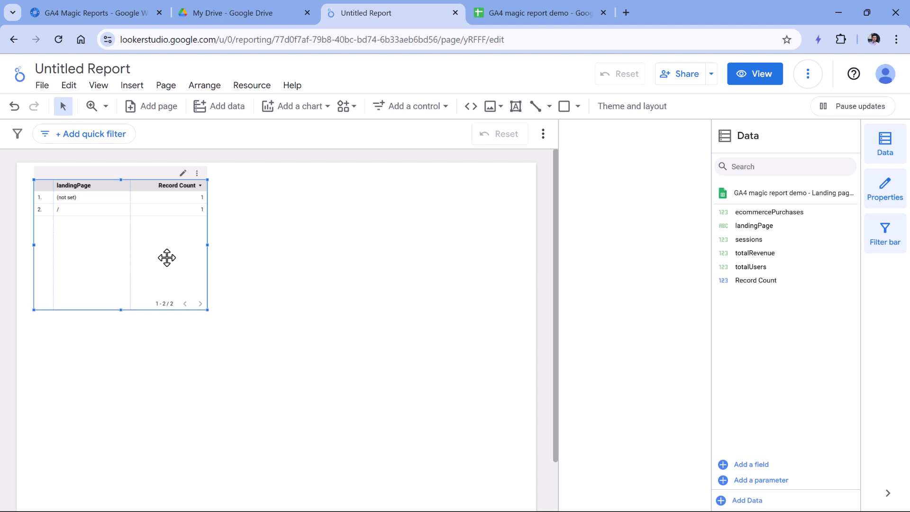
pyautogui.moveTo(205, 309); pyautogui.dragTo(507, 284)
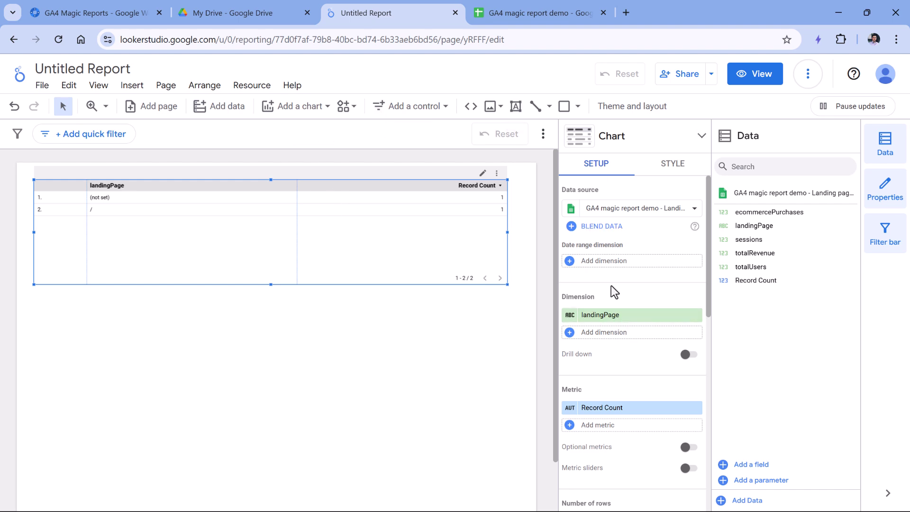
# Step: Add sessions, totalUsers, ecommercePurchases and totalRevenue as table dimensions
pyautogui.click(605, 334)
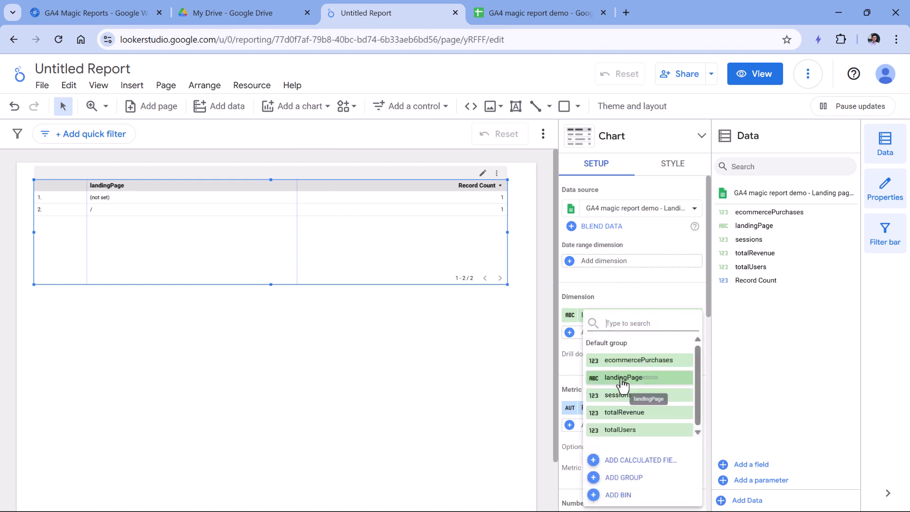
pyautogui.click(621, 398)
pyautogui.click(605, 351)
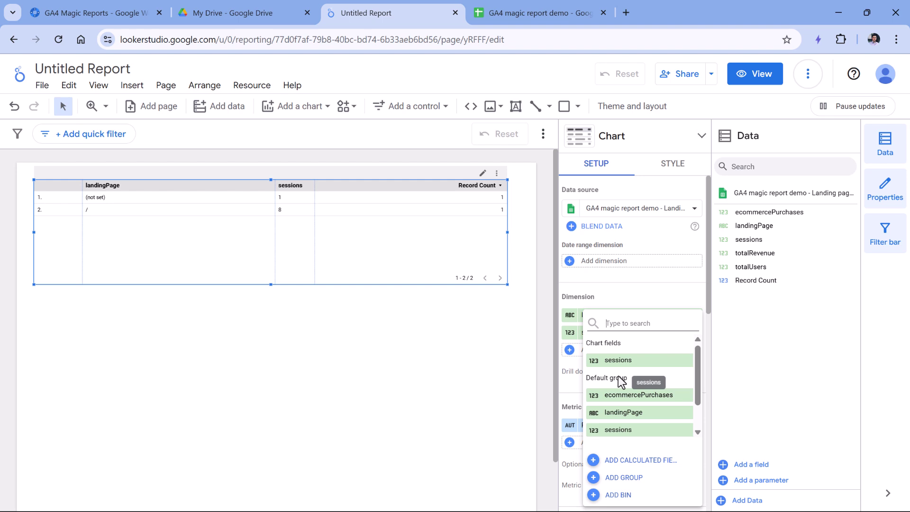
pyautogui.click(619, 428)
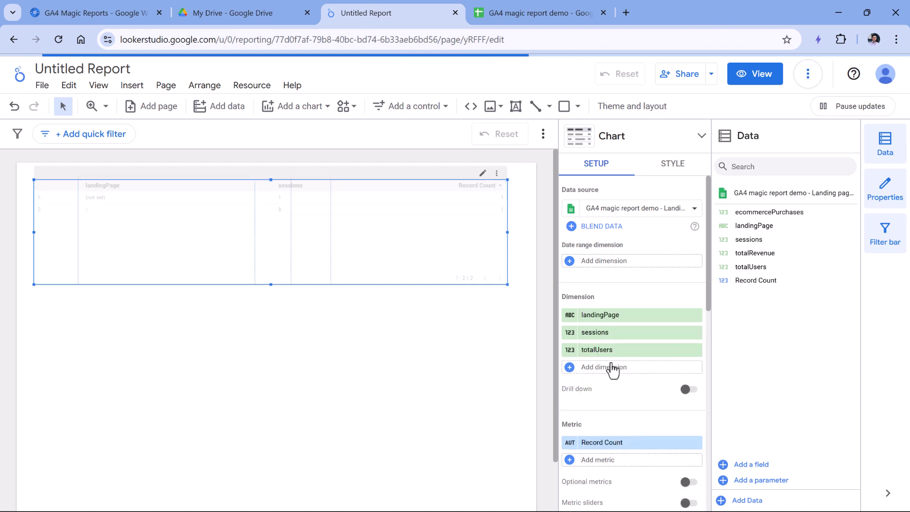
pyautogui.click(612, 368)
pyautogui.click(635, 368)
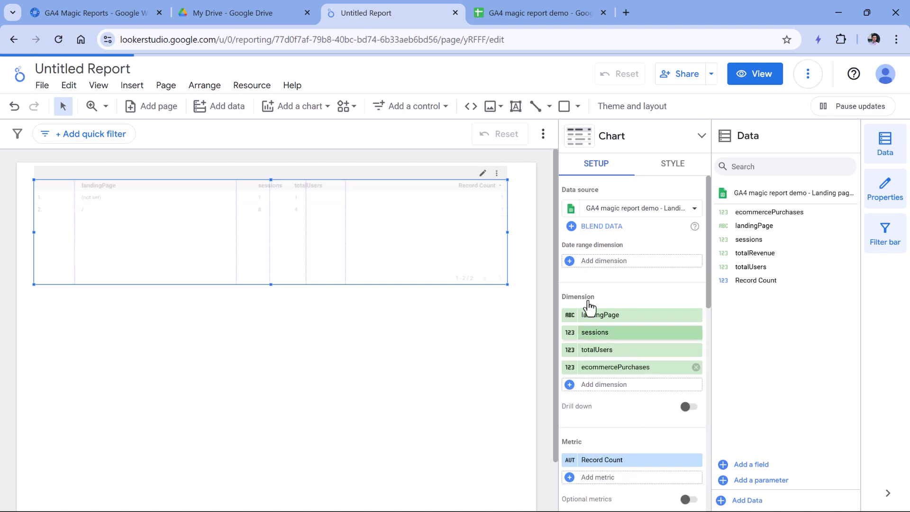
pyautogui.click(604, 384)
pyautogui.scroll(-2, 636, 391)
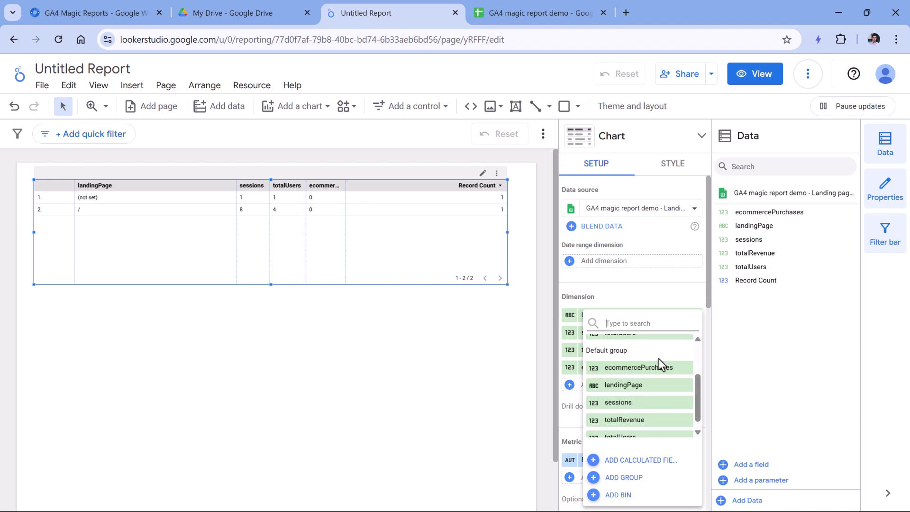
pyautogui.scroll(2, 638, 379)
pyautogui.scroll(-2, 635, 402)
pyautogui.click(632, 411)
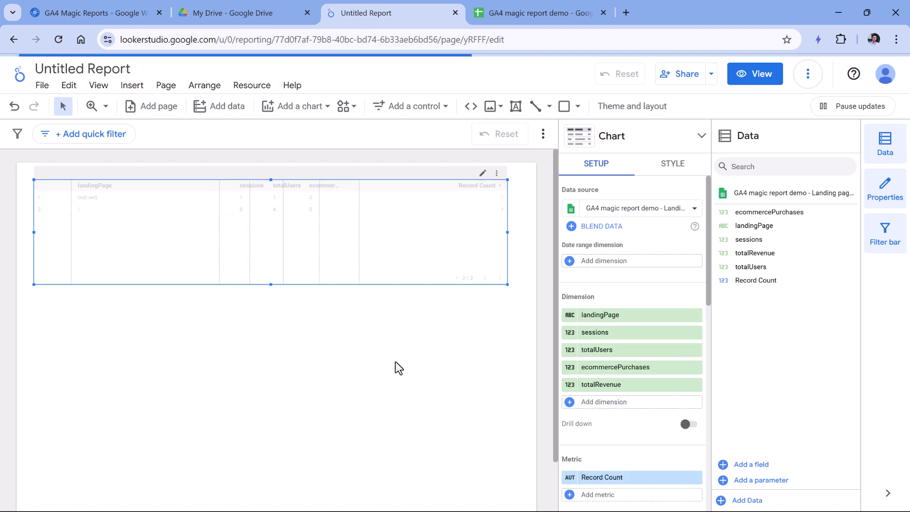
pyautogui.scroll(-2, 609, 412)
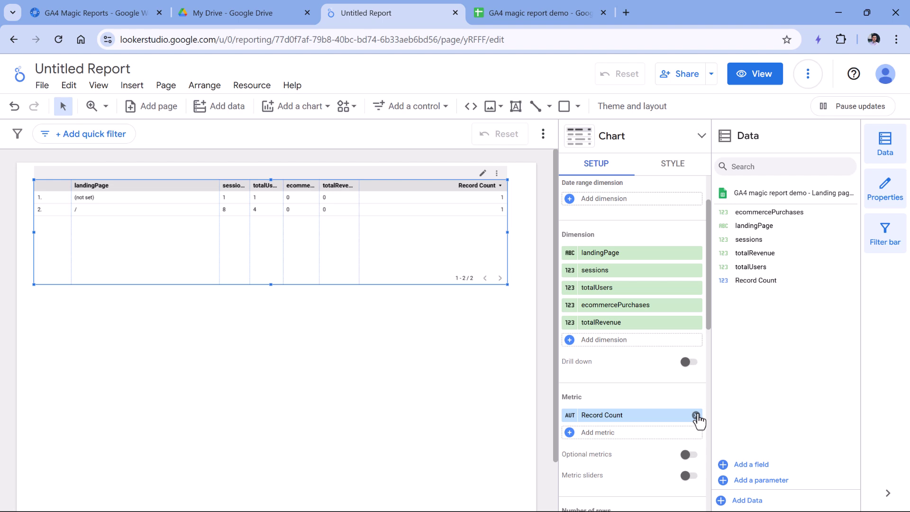
# Step: Remove Record Count, widen the sessions column, and rename landingPage to 'Landing page'
pyautogui.click(696, 415)
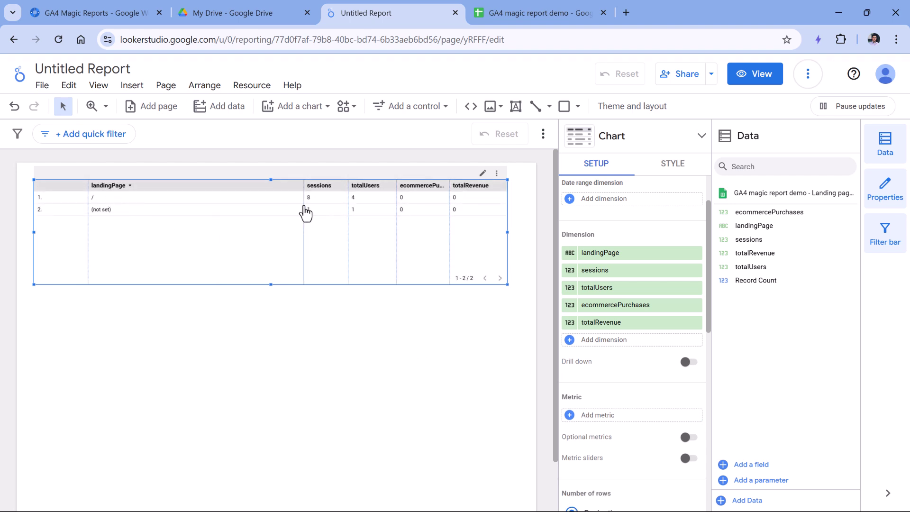
pyautogui.moveTo(304, 213); pyautogui.dragTo(165, 209)
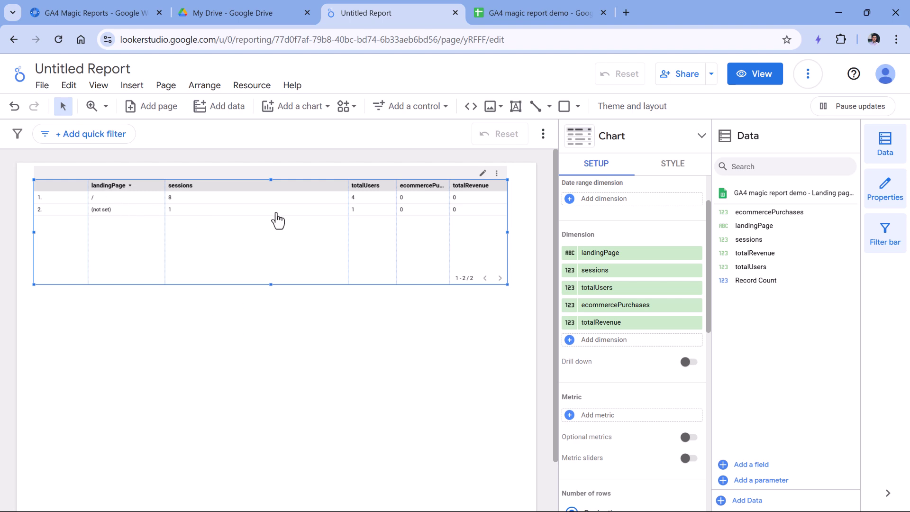
pyautogui.moveTo(604, 261)
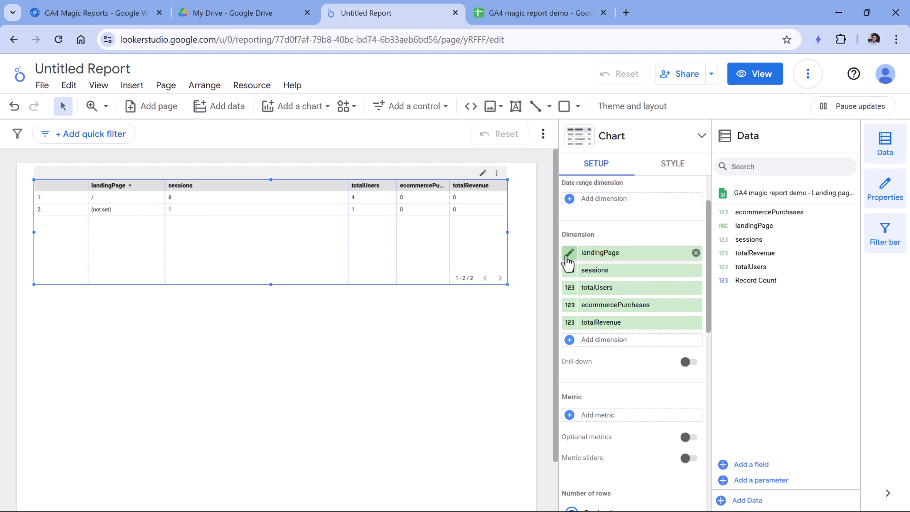
pyautogui.click(569, 253)
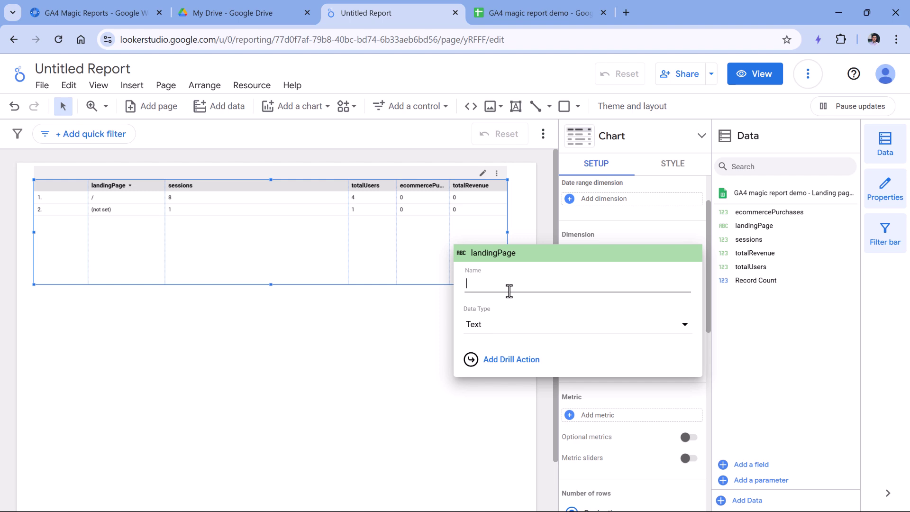
pyautogui.write('Landing page')
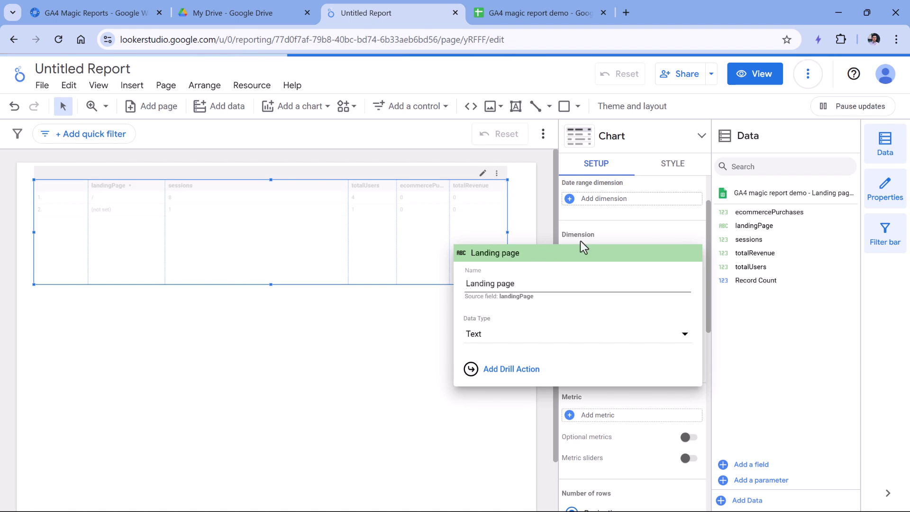
pyautogui.click(607, 239)
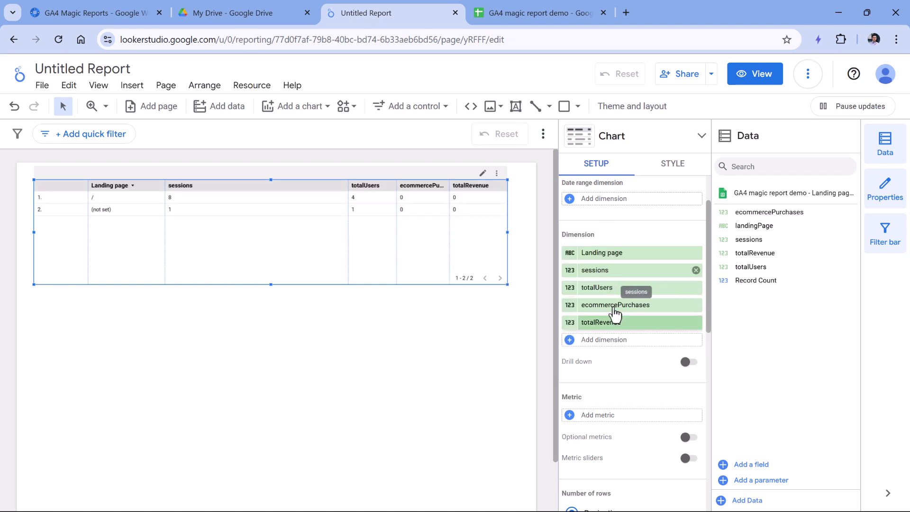
pyautogui.click(363, 340)
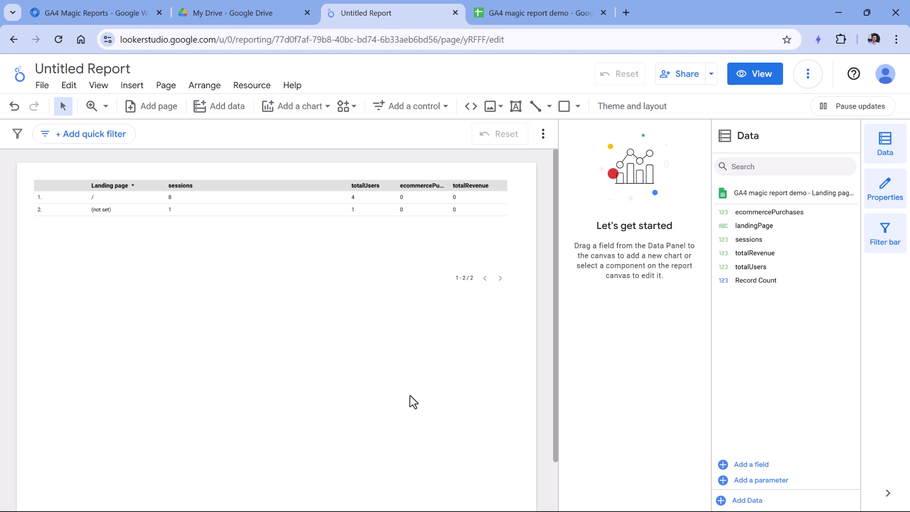
# Step: Compare the report table with the Landing pages sheet, selecting the totalRevenue header in D15
pyautogui.click(286, 223)
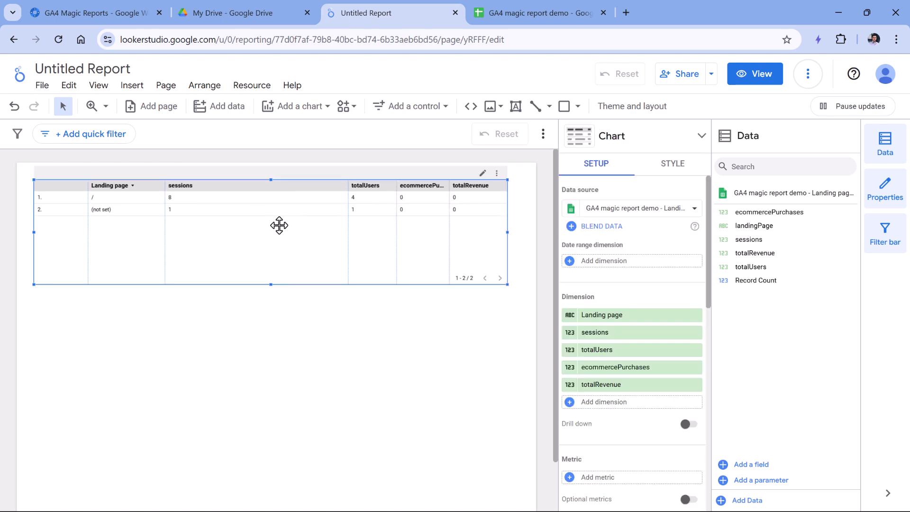
pyautogui.click(214, 351)
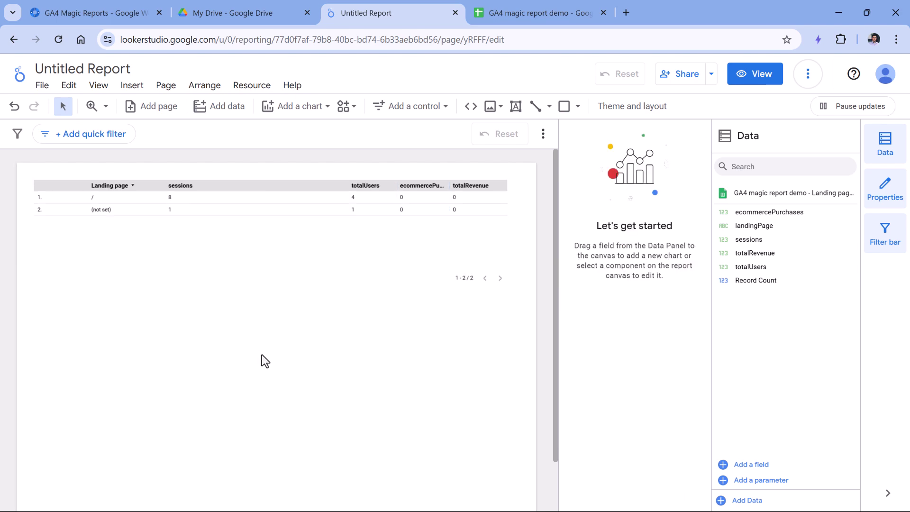
pyautogui.click(512, 19)
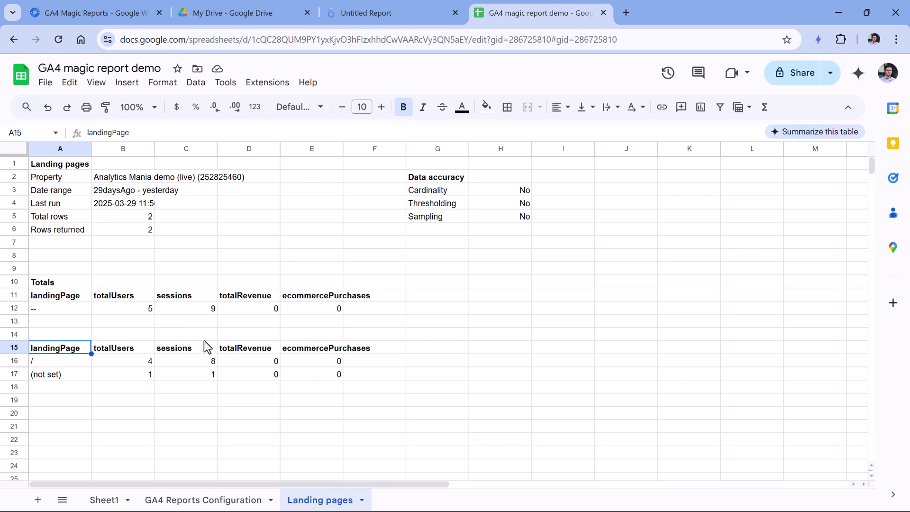
pyautogui.hotkey('ctrl', 'shift', 'Tab')
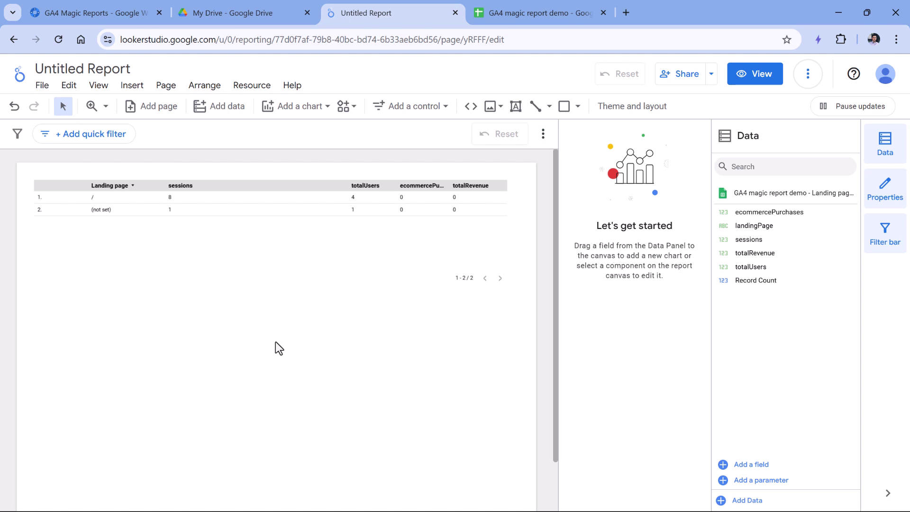
pyautogui.click(255, 221)
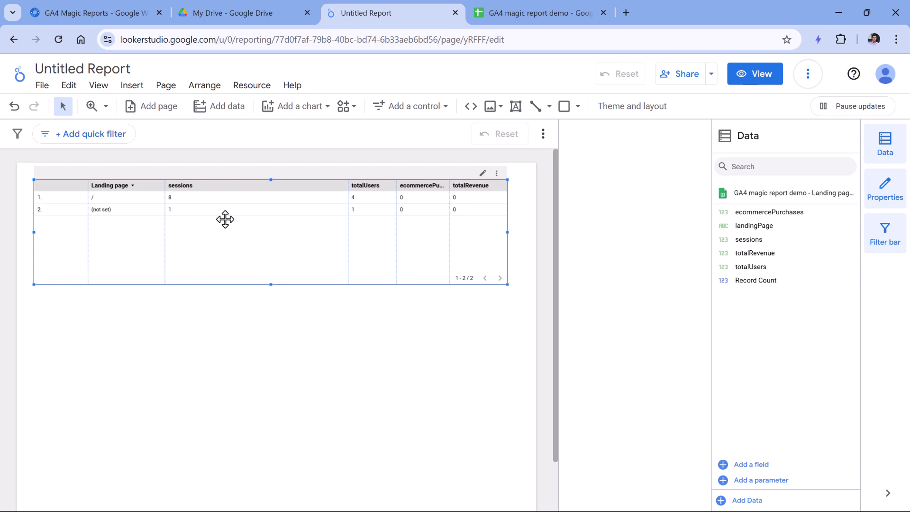
pyautogui.click(534, 13)
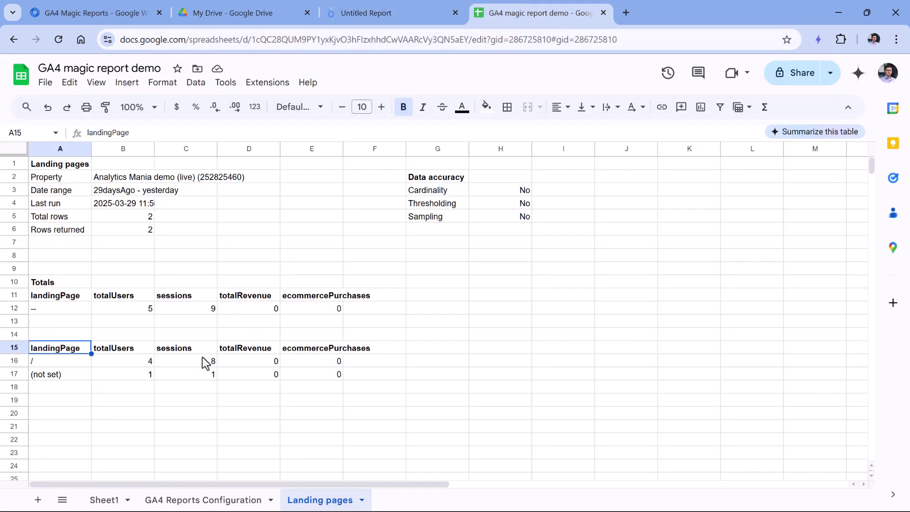
pyautogui.click(245, 349)
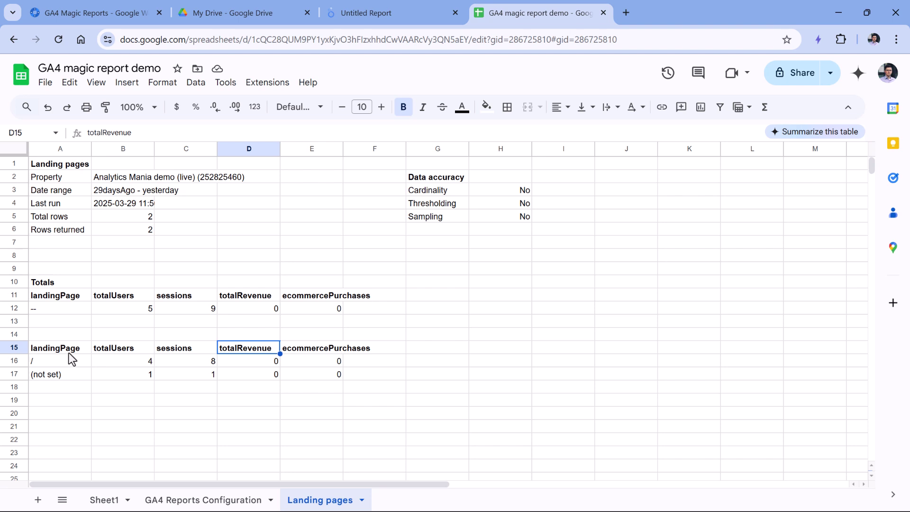
# Step: Switch to the GA4 Reports Configuration sheet and select cell H10
pyautogui.click(185, 502)
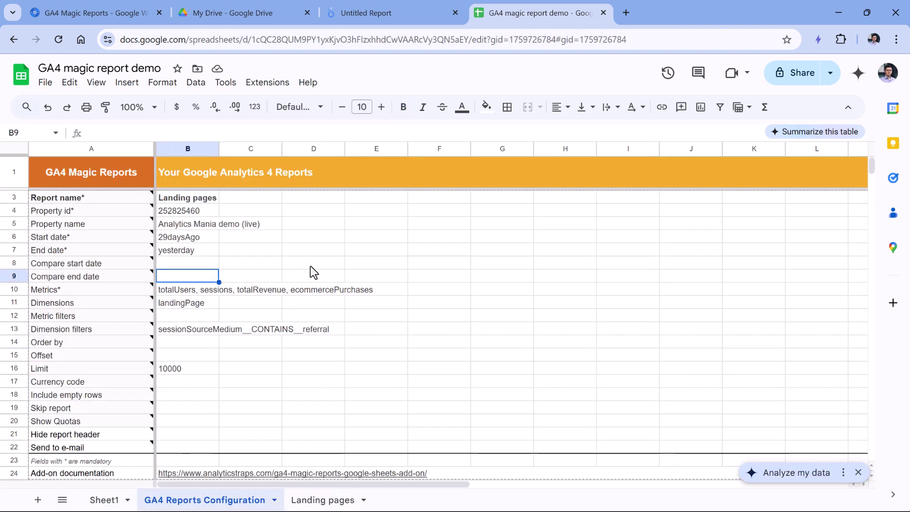
pyautogui.click(491, 320)
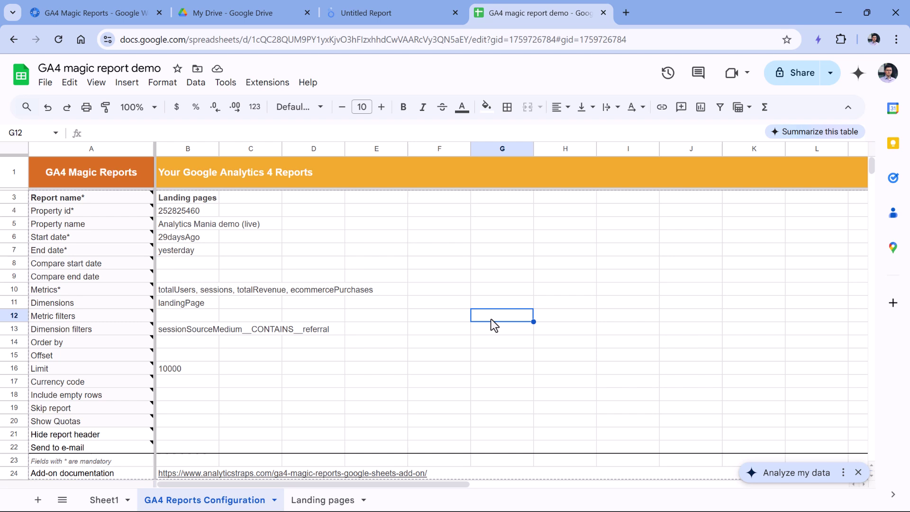
pyautogui.press('Up')
pyautogui.press('Up')
pyautogui.press('Right')
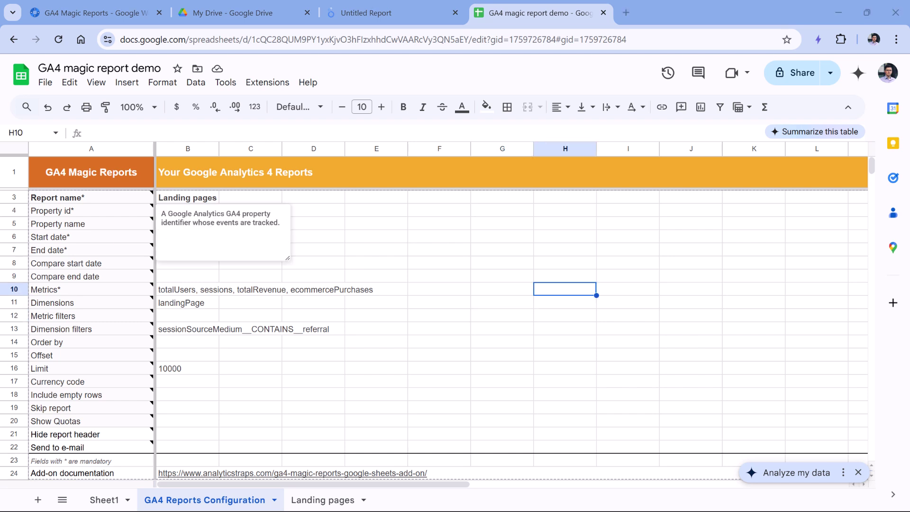
# Step: Bring up Extensions > GA4 Magic Reports > Schedule reports
pyautogui.click(267, 83)
pyautogui.moveTo(314, 231)
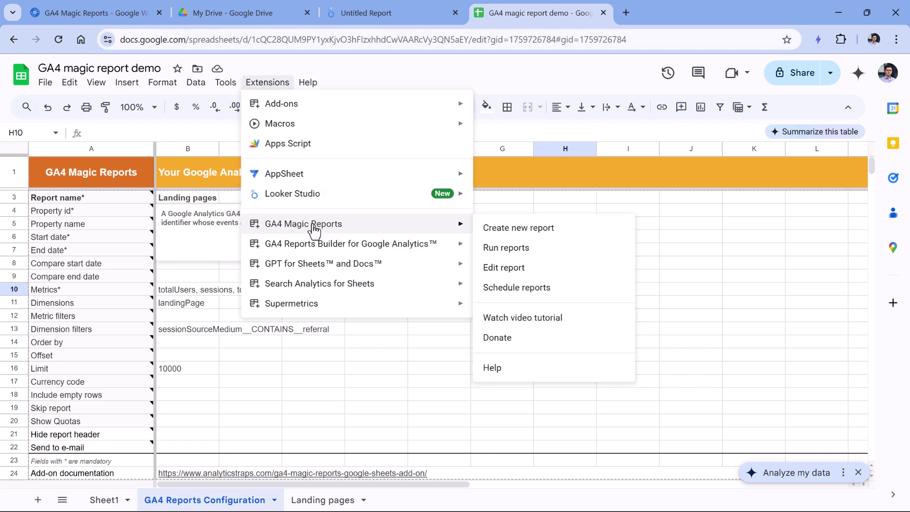
pyautogui.click(535, 288)
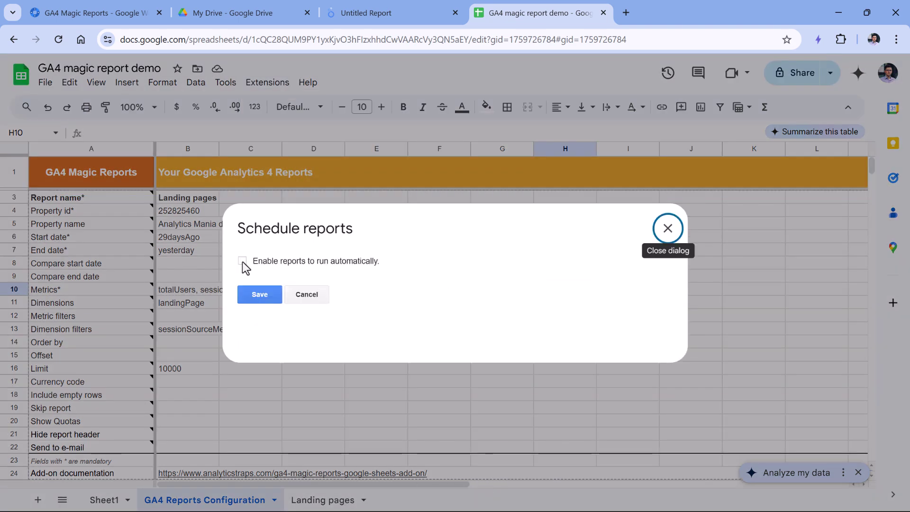
# Step: Enable automatic report runs every day between midnight and 1 a.m
pyautogui.click(242, 261)
pyautogui.click(372, 289)
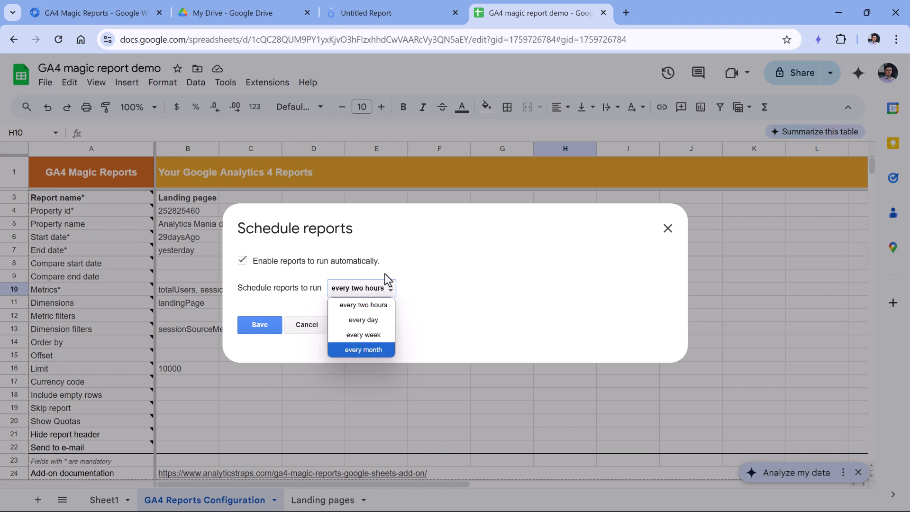
pyautogui.click(389, 252)
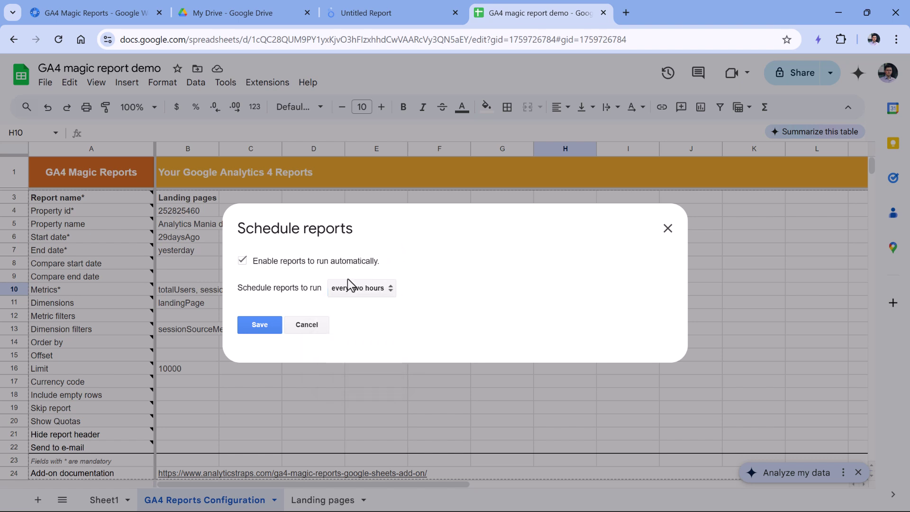
pyautogui.click(363, 292)
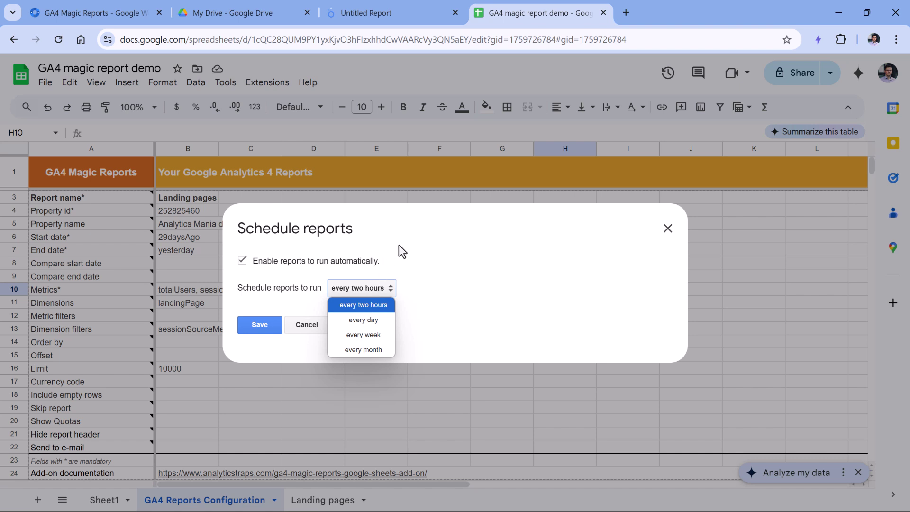
pyautogui.click(363, 321)
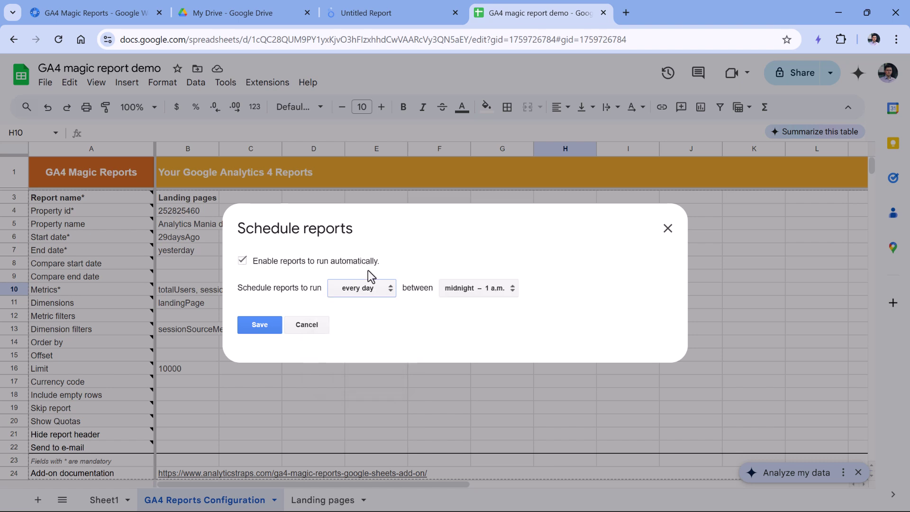
pyautogui.click(494, 290)
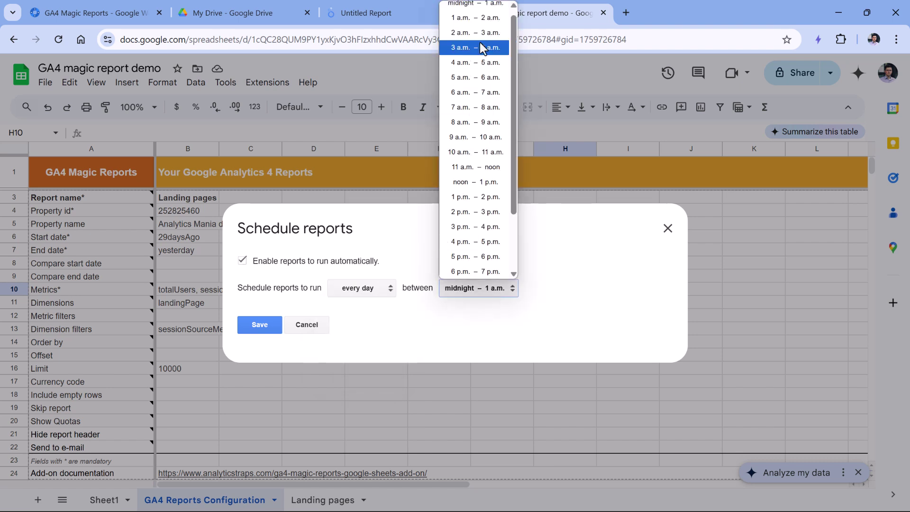
pyautogui.click(482, 289)
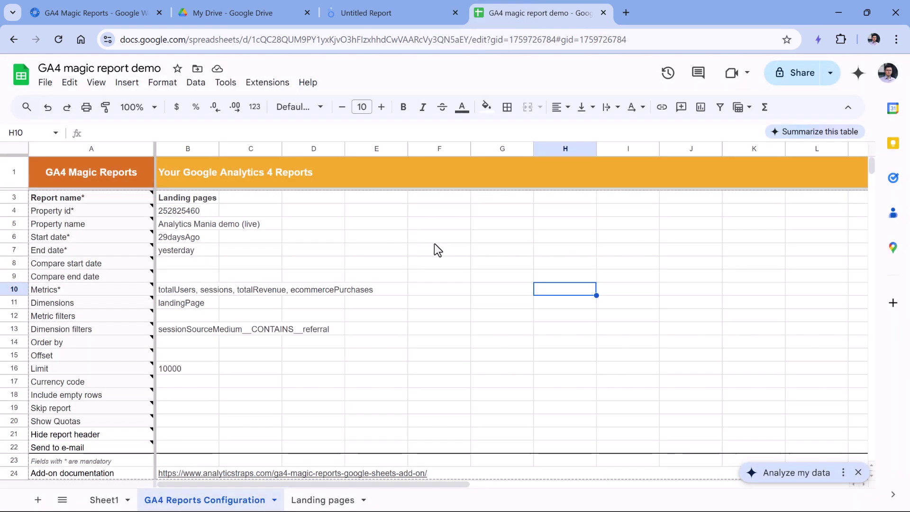
# Step: Save the daily schedule and go back to the Looker Studio Untitled Report
pyautogui.click(433, 237)
pyautogui.click(443, 251)
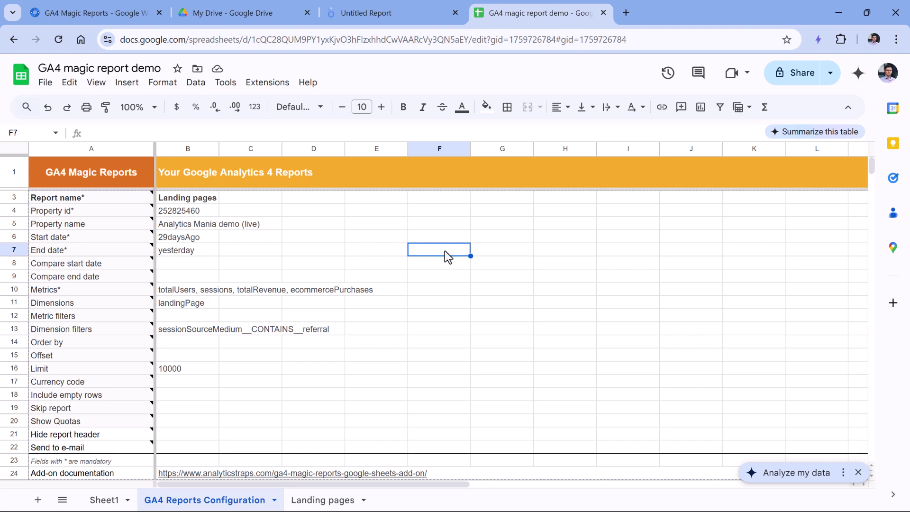
pyautogui.click(376, 15)
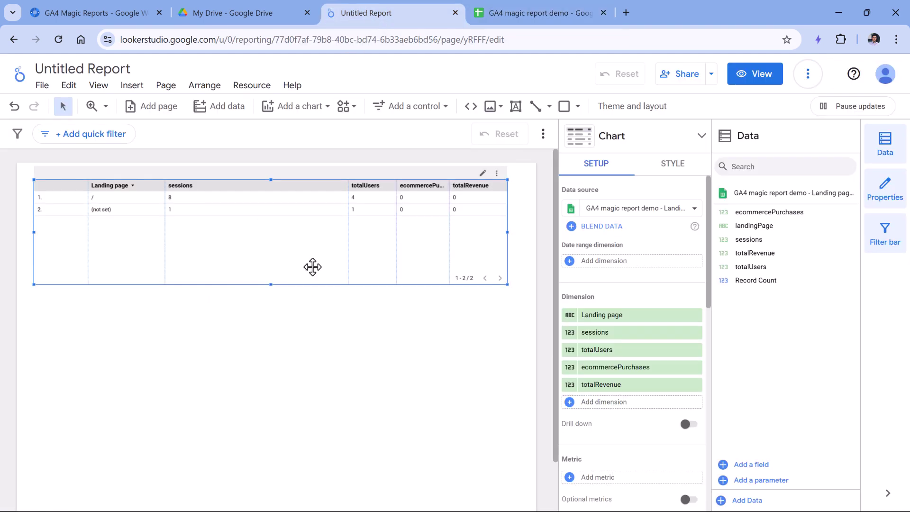